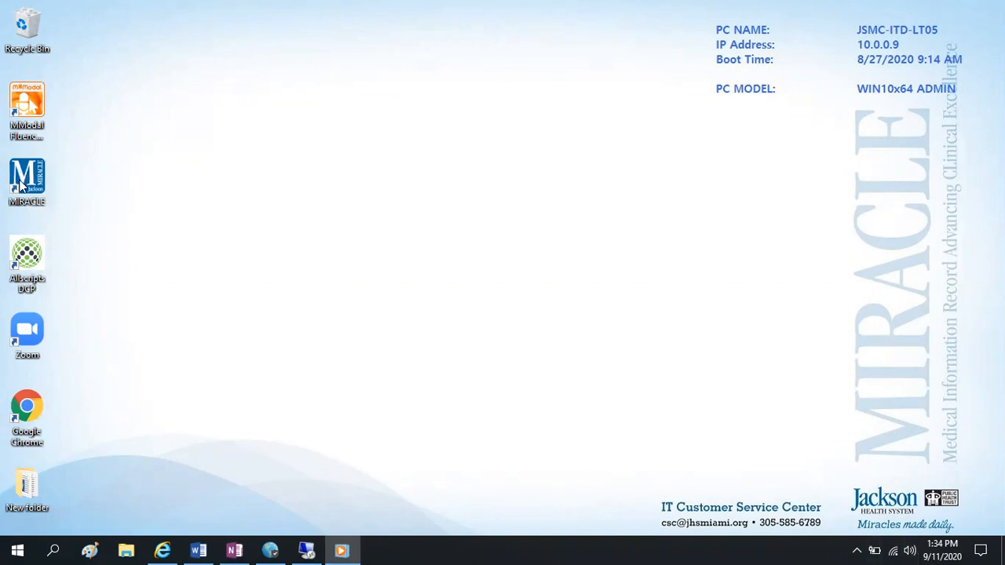
# Step: Launch the MIRACLE portal from the desktop to load CernerWorks in Internet Explorer
pyautogui.doubleClick(37, 175)
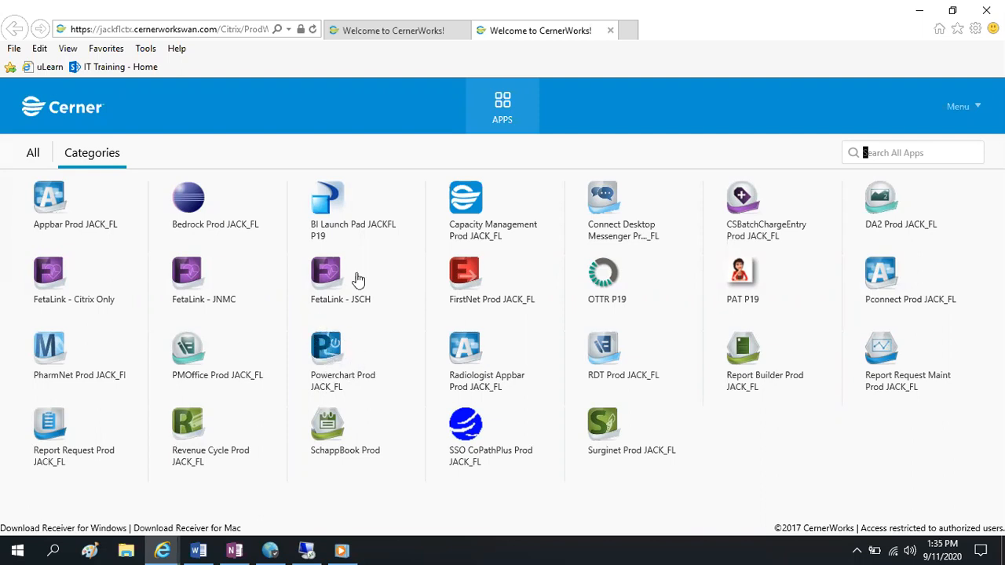
# Step: Switch to the CernerWorks app list tab to launch Powerchart Prod JACK_FL
pyautogui.click(349, 30)
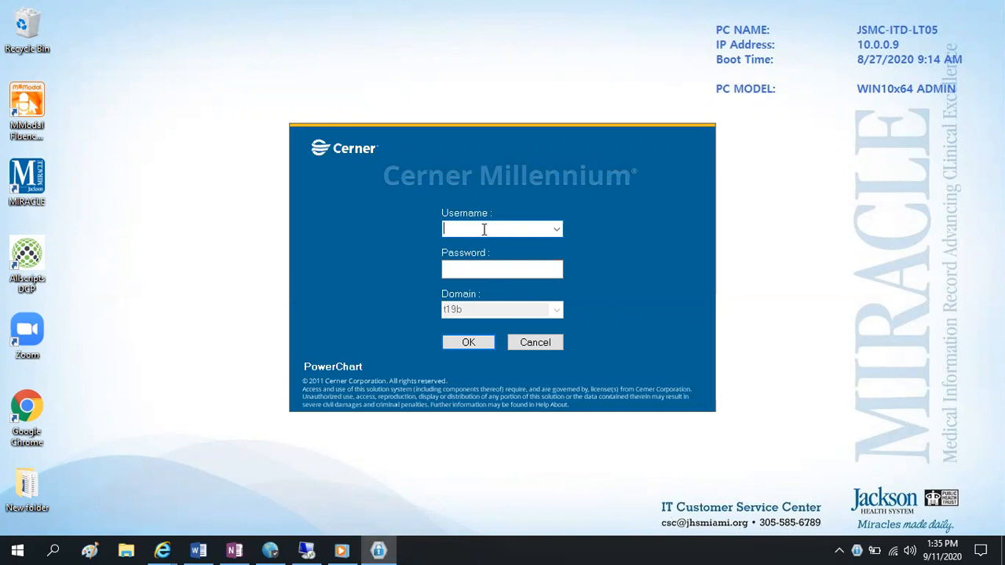
# Step: Log in to PowerChart with the account username and password on domain t19b
pyautogui.write('viewonly1')
pyautogui.press('Tab')
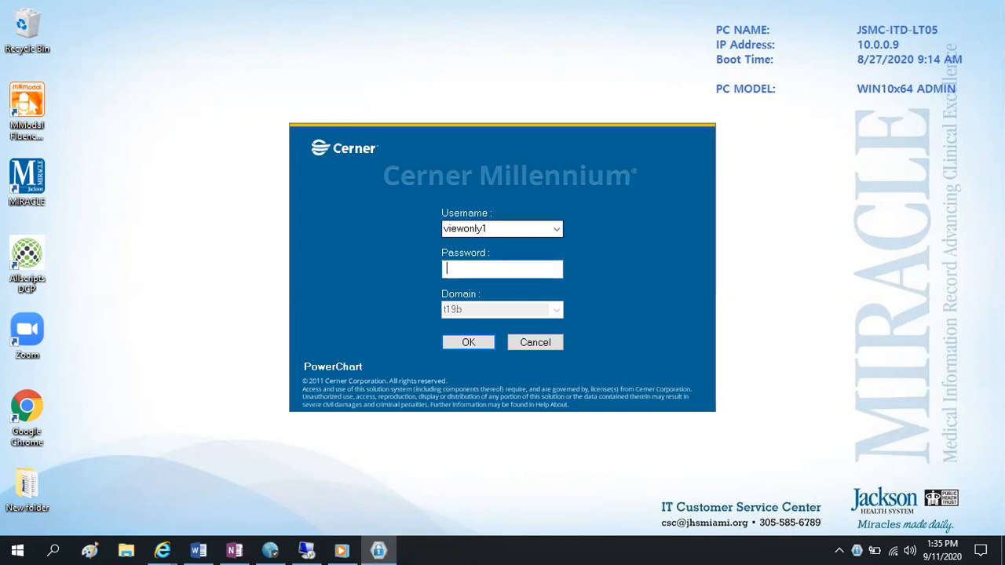
pyautogui.write('********')
pyautogui.press('Return')
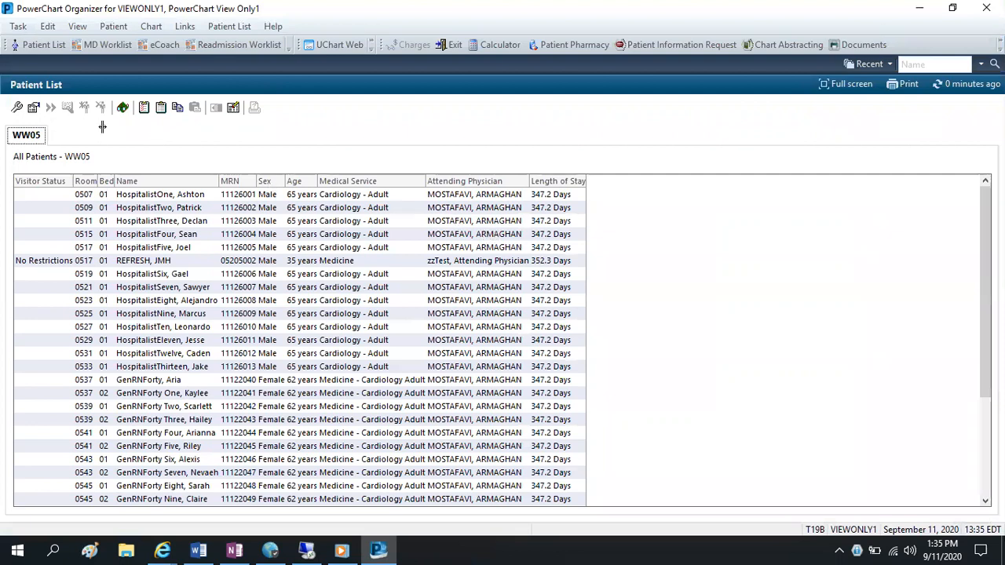
# Step: Move WW05 from active to available lists, then return to Modify Patient Lists
pyautogui.click(17, 108)
pyautogui.click(514, 162)
pyautogui.click(667, 406)
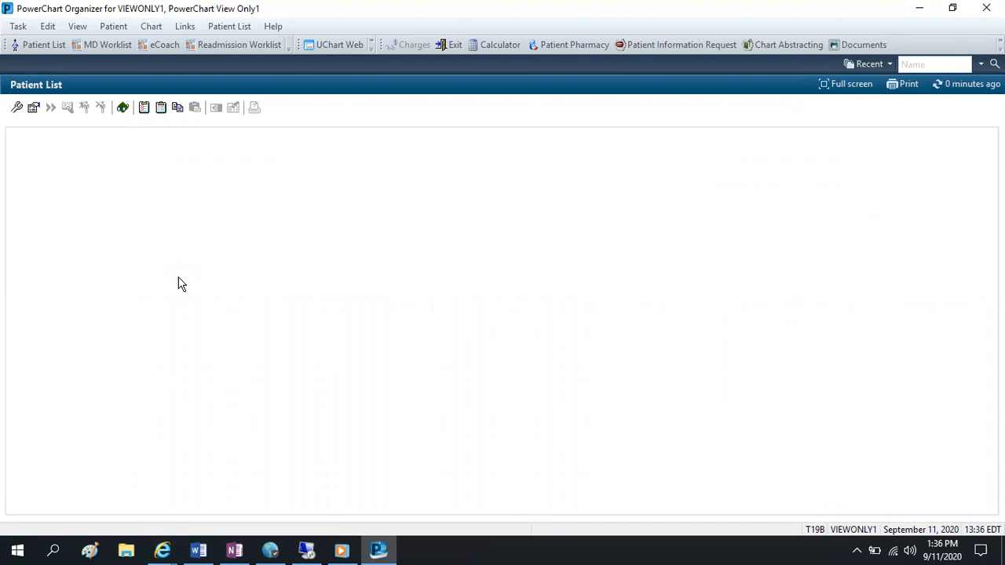
pyautogui.click(17, 109)
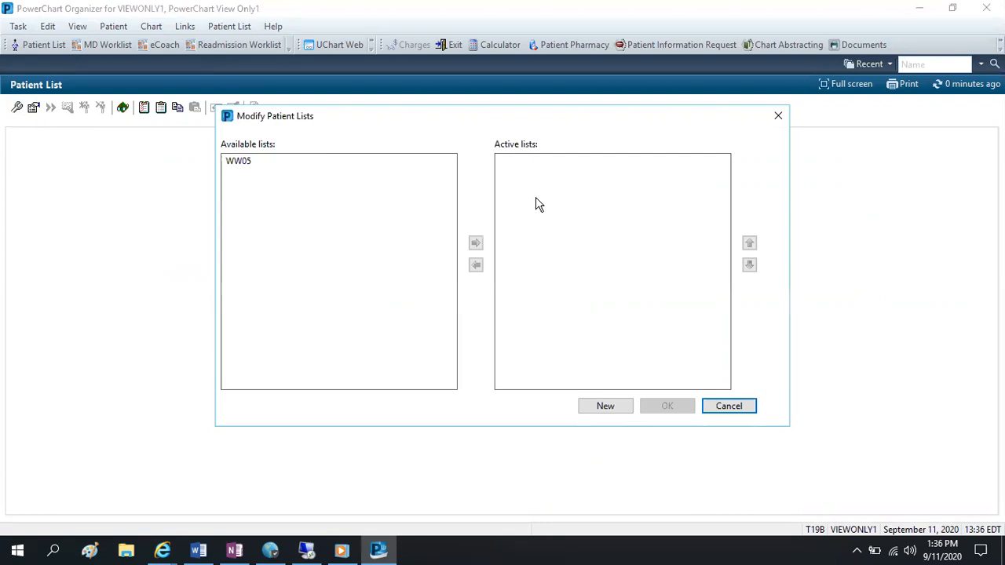
# Step: Create a new patient list of type Location and advance to its location criteria
pyautogui.click(609, 409)
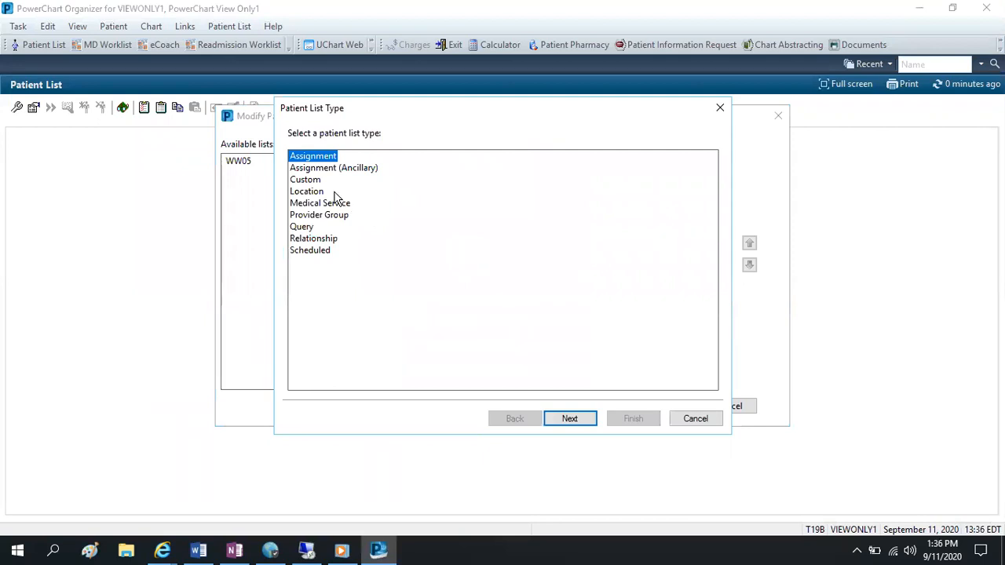
pyautogui.click(317, 192)
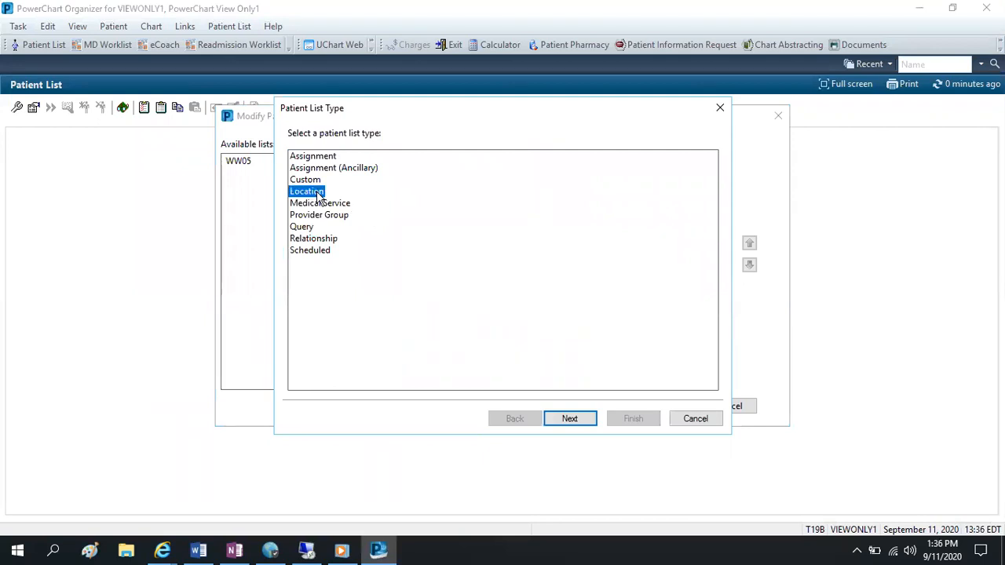
pyautogui.click(573, 419)
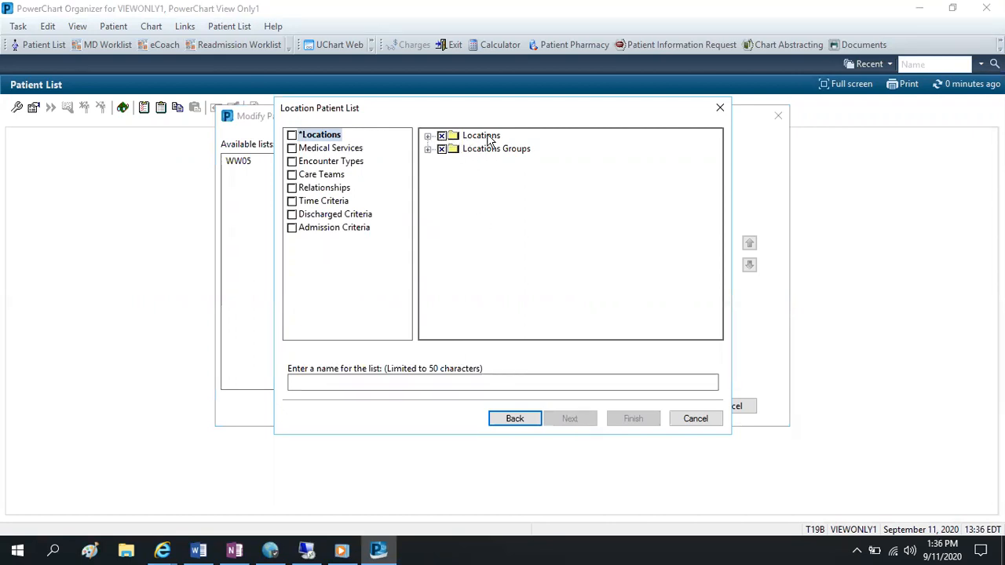
# Step: Drill into Locations > Jackson Memorial Hospital > West Wing and check unit WW07
pyautogui.click(428, 136)
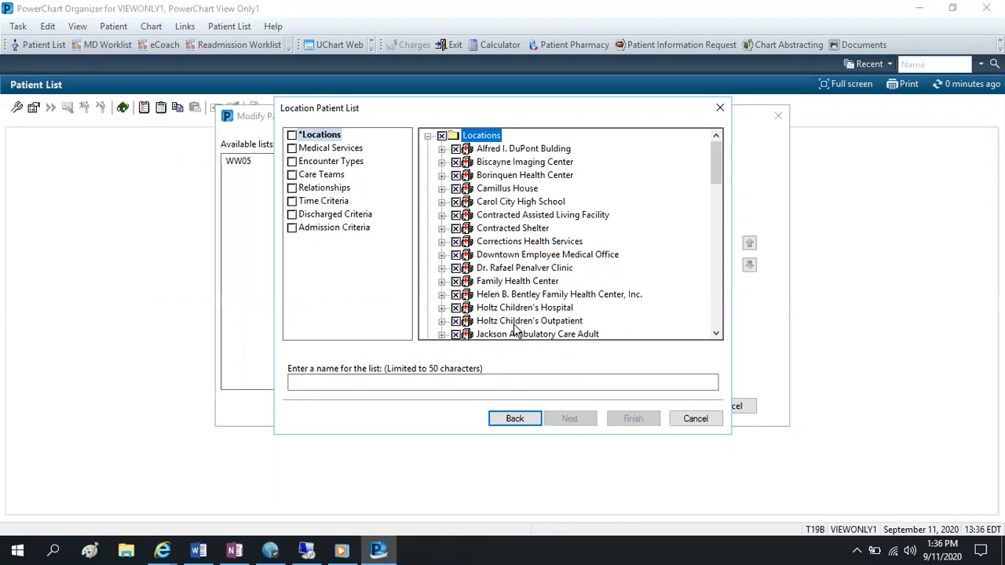
pyautogui.scroll(-3, 516, 330)
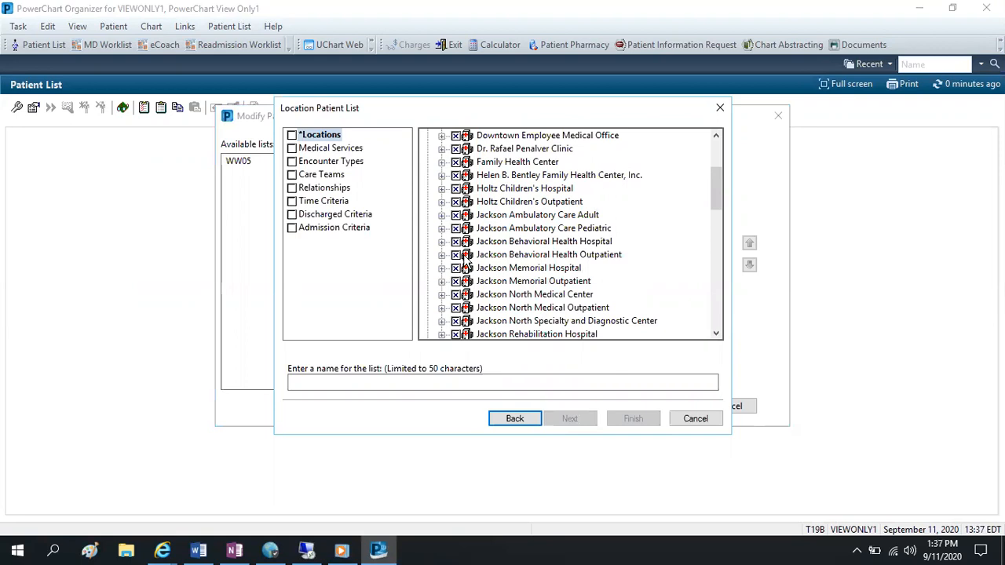
pyautogui.scroll(-1, 490, 287)
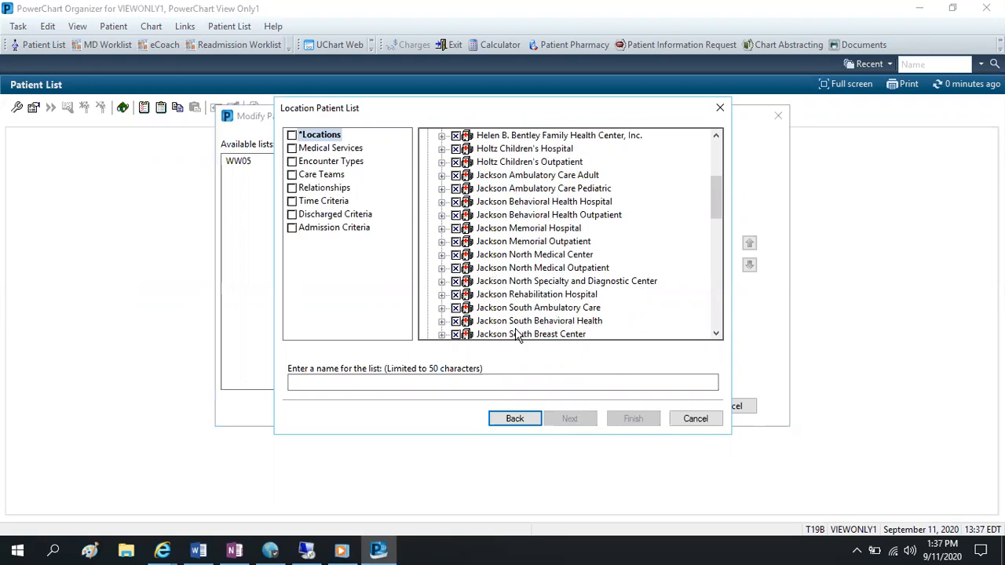
pyautogui.scroll(-1, 519, 335)
pyautogui.scroll(1, 519, 326)
pyautogui.click(441, 228)
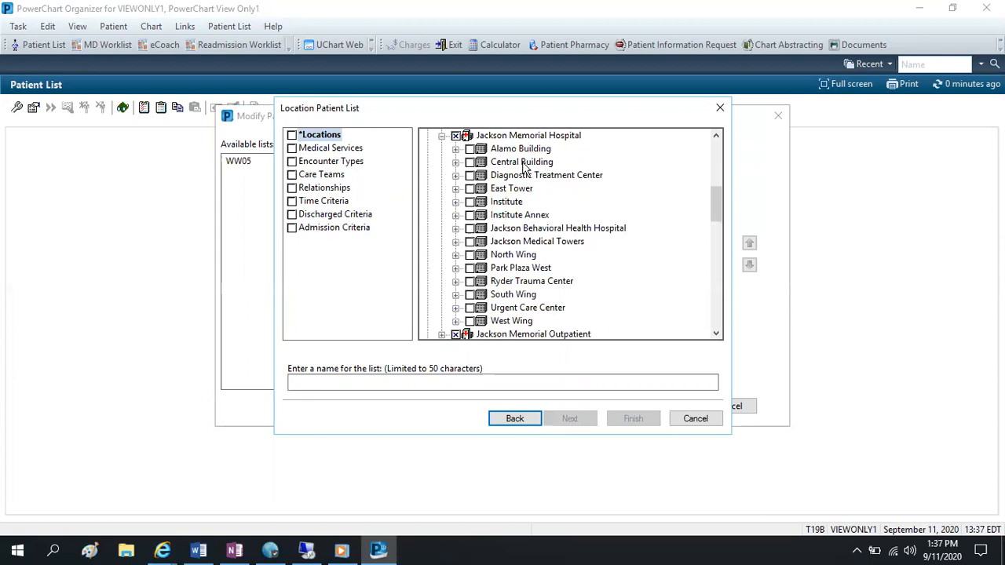
pyautogui.scroll(-1, 536, 291)
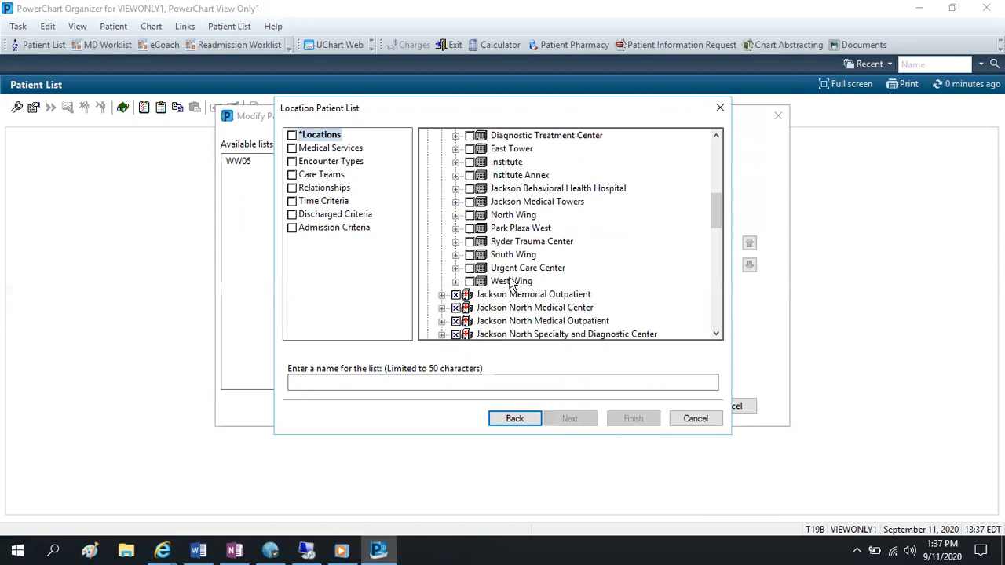
pyautogui.click(456, 282)
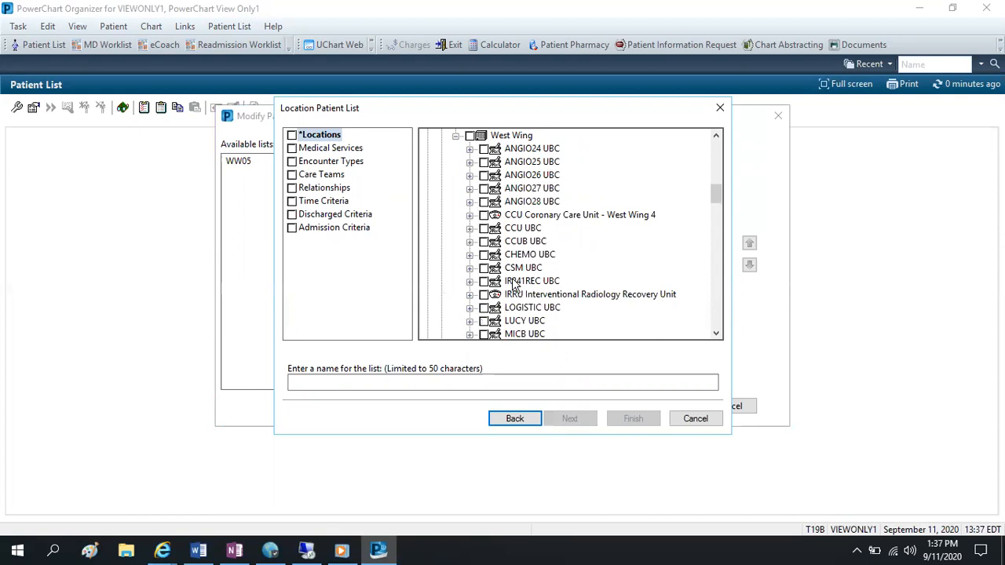
pyautogui.scroll(-2, 514, 287)
pyautogui.scroll(-9, 514, 286)
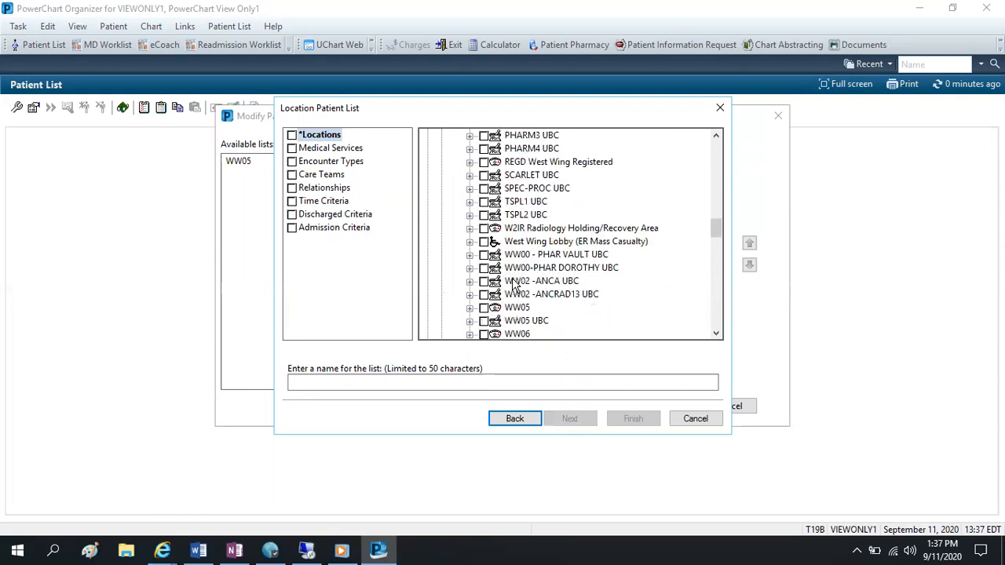
pyautogui.scroll(-1, 514, 287)
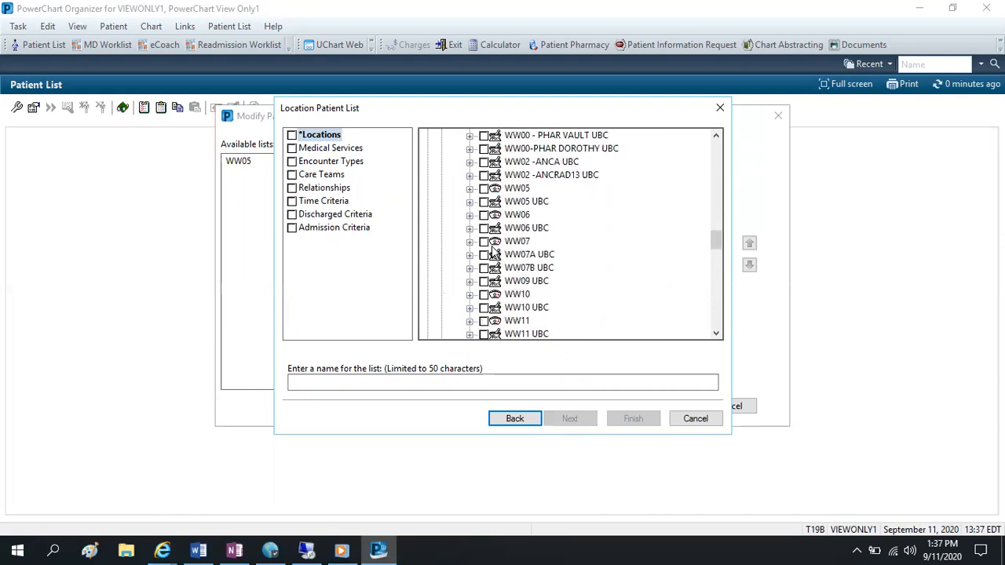
pyautogui.click(483, 241)
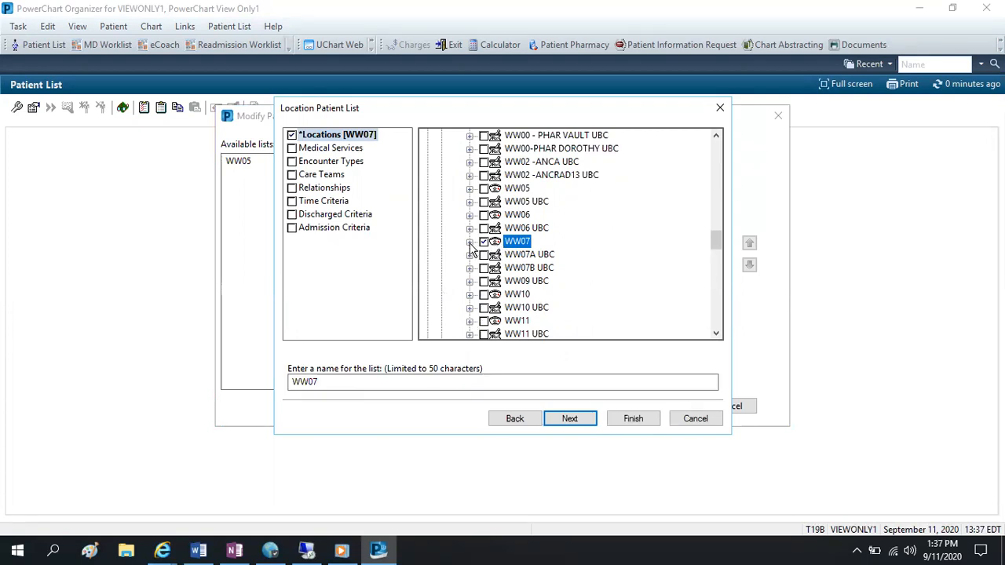
# Step: Review WW07's rooms and list name, then finish creating the WW07 location list
pyautogui.click(469, 243)
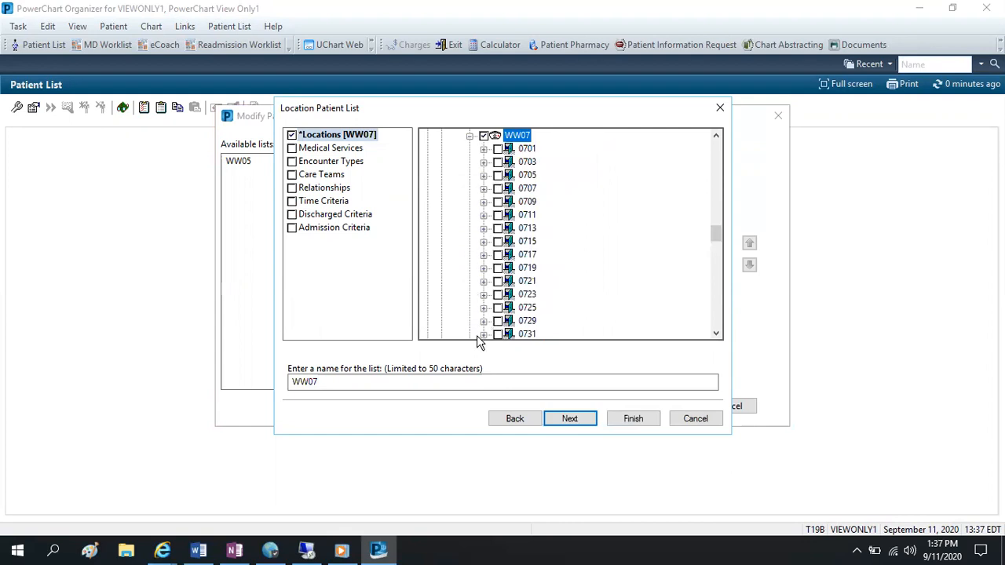
pyautogui.click(469, 137)
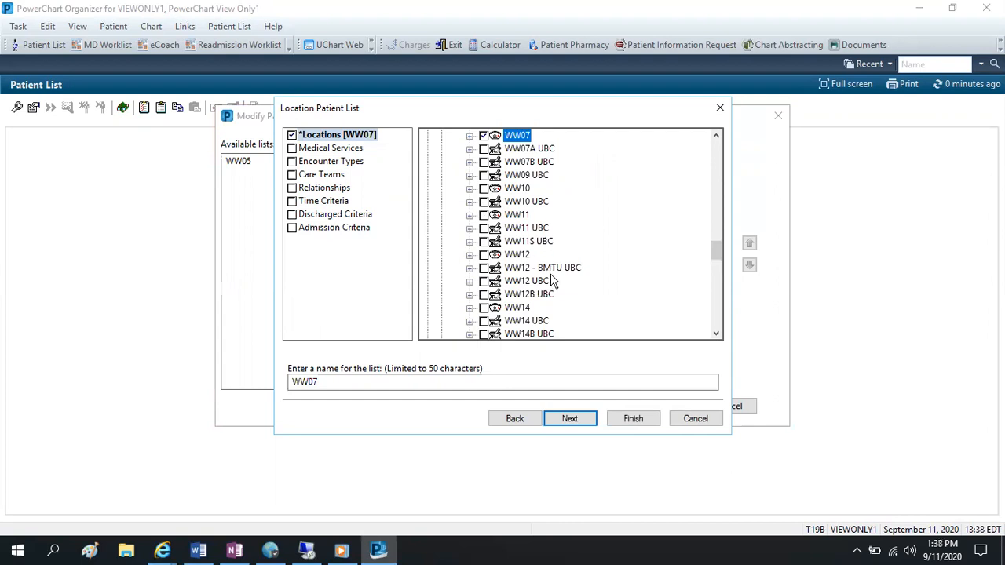
pyautogui.scroll(1, 552, 280)
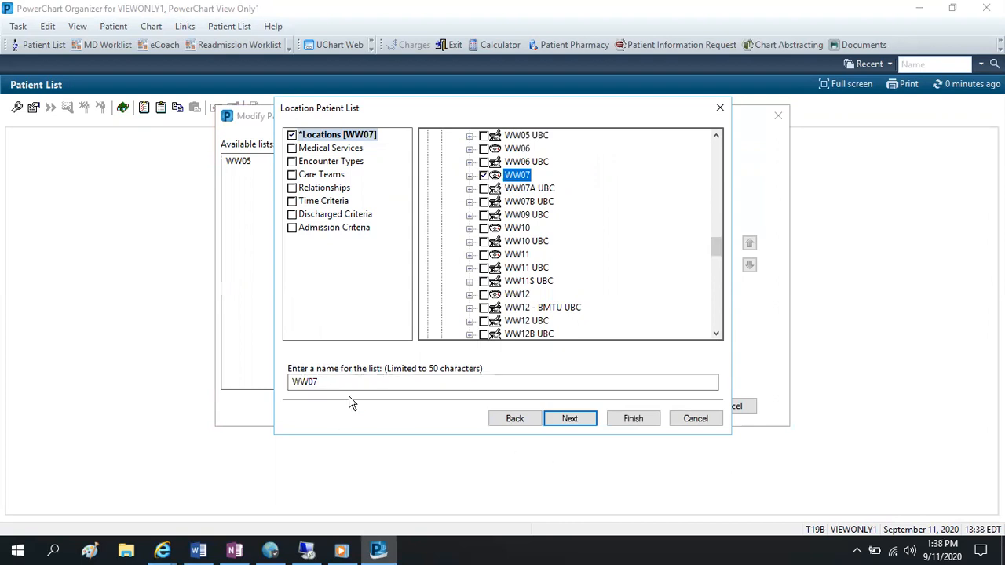
pyautogui.click(329, 383)
pyautogui.click(633, 420)
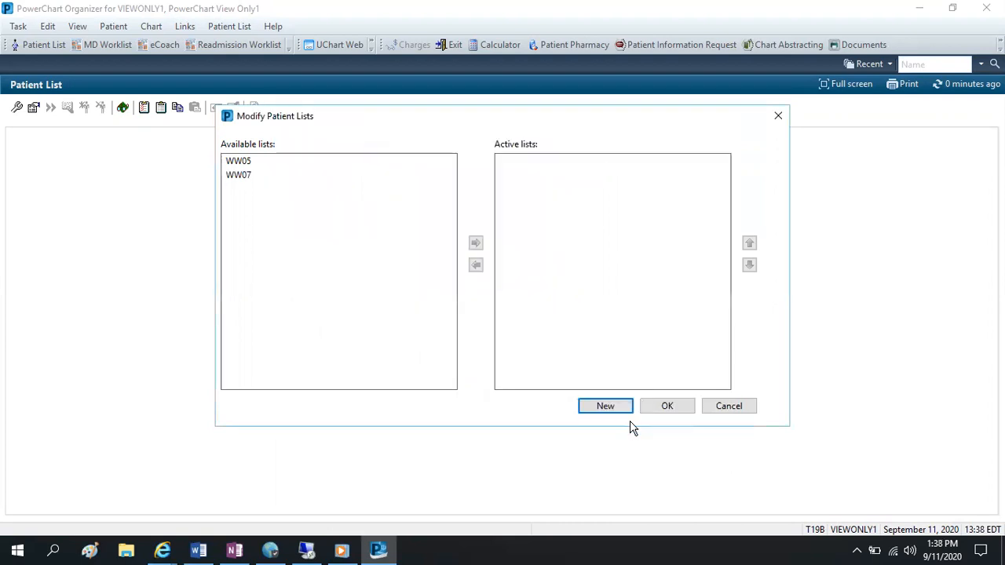
# Step: Move WW07 from Available to Active lists and confirm the change
pyautogui.click(244, 181)
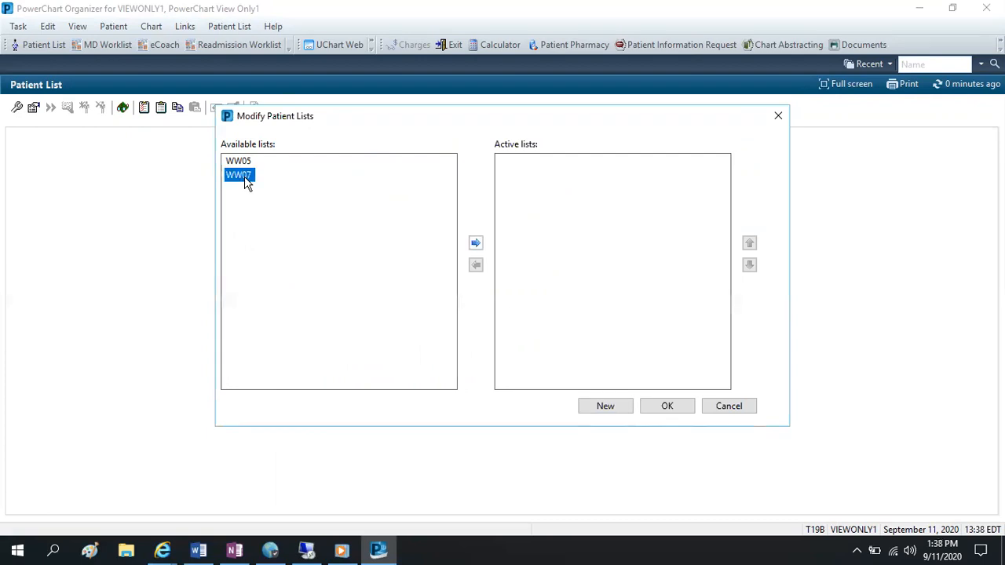
pyautogui.click(475, 244)
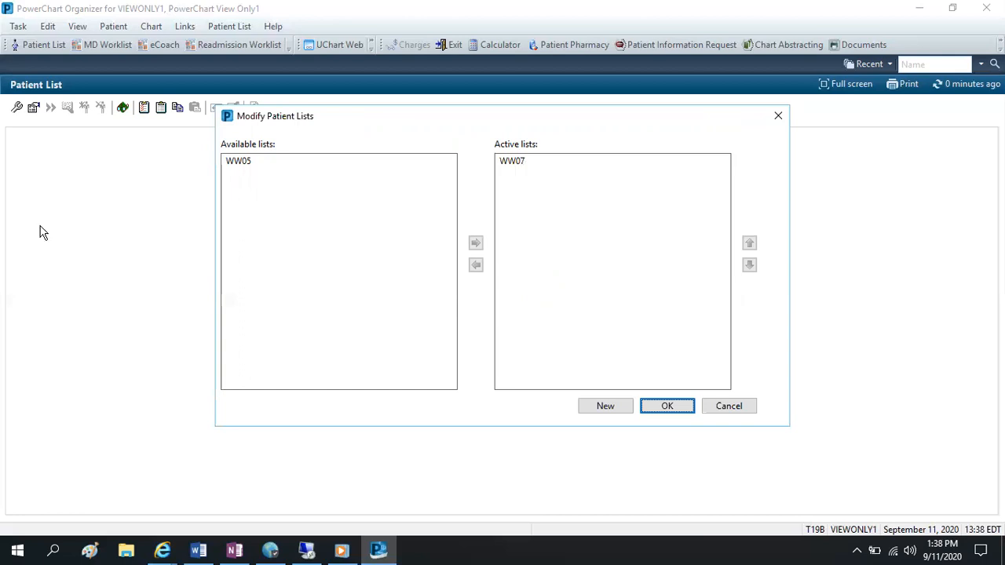
pyautogui.click(672, 409)
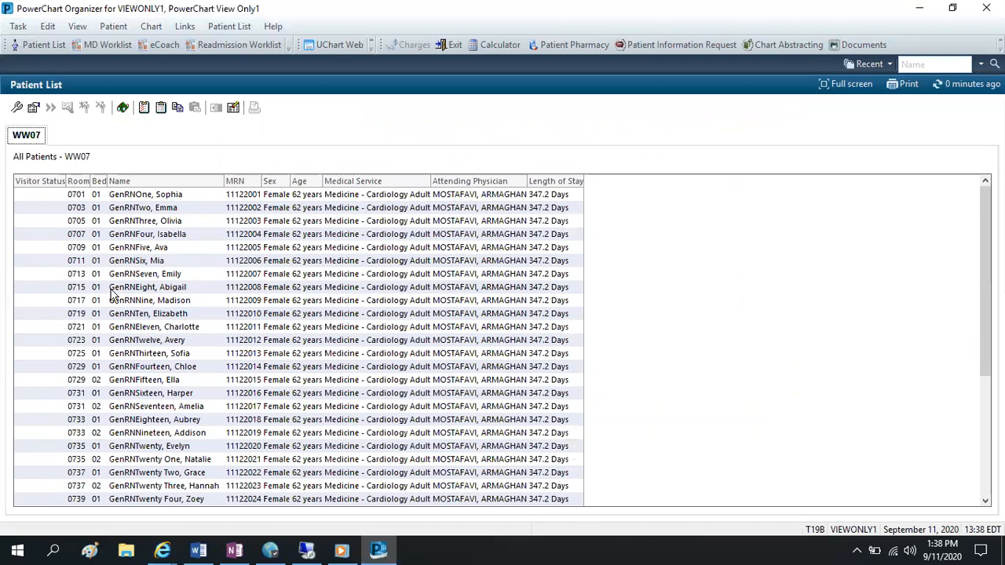
# Step: Reactivate WW05 by moving it from Available to Active lists
pyautogui.click(17, 110)
pyautogui.click(245, 163)
pyautogui.click(475, 243)
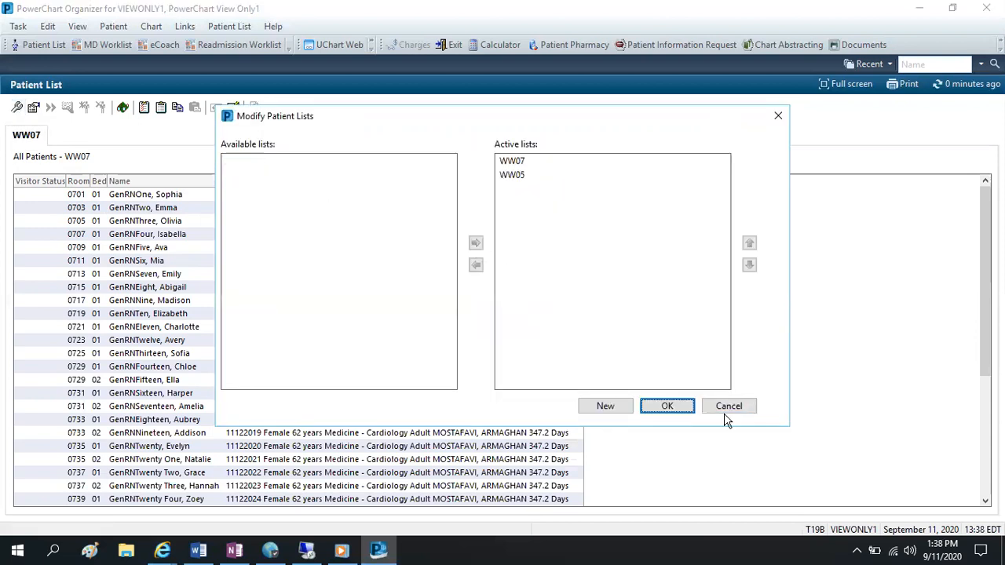
pyautogui.click(680, 410)
# Step: Toggle between the WW05 and WW07 list tabs, ending on WW07
pyautogui.click(69, 136)
pyautogui.click(28, 138)
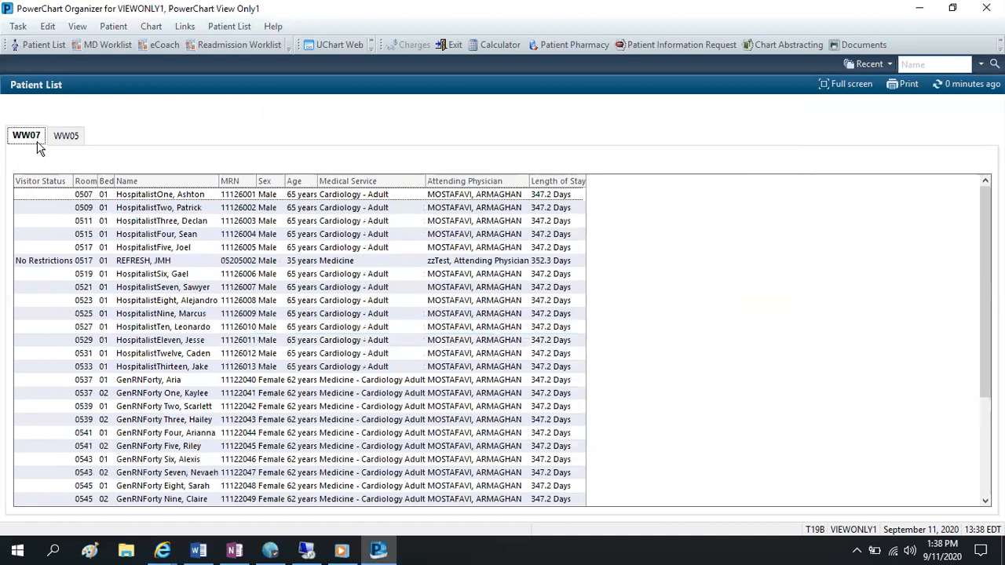
pyautogui.click(69, 138)
pyautogui.click(28, 138)
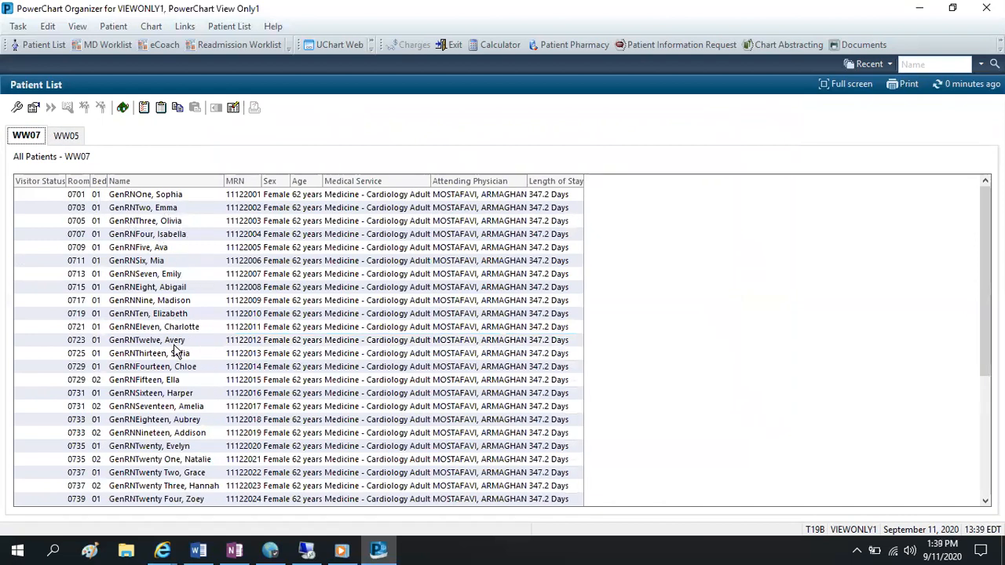
# Step: Open the room 0711 patient's chart under a QA relationship
pyautogui.click(165, 266)
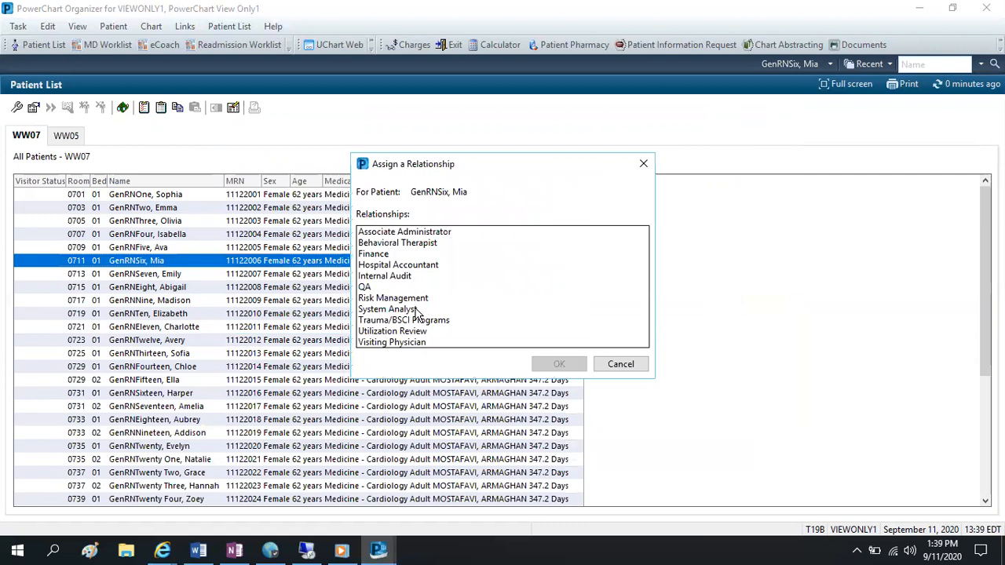
pyautogui.click(375, 287)
pyautogui.click(565, 365)
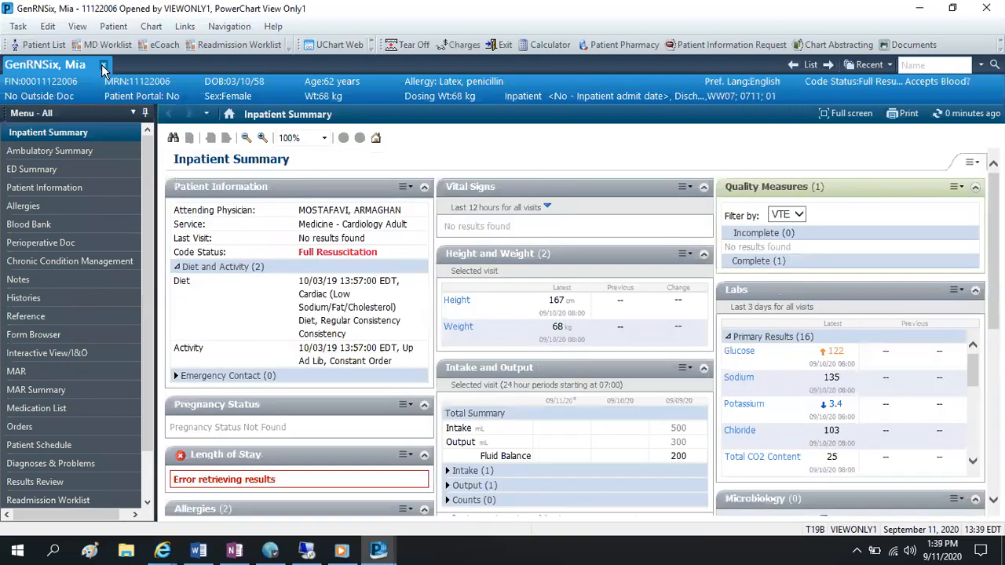
# Step: Close the room 0711 patient's chart to return to the WW07 Patient List
pyautogui.click(103, 67)
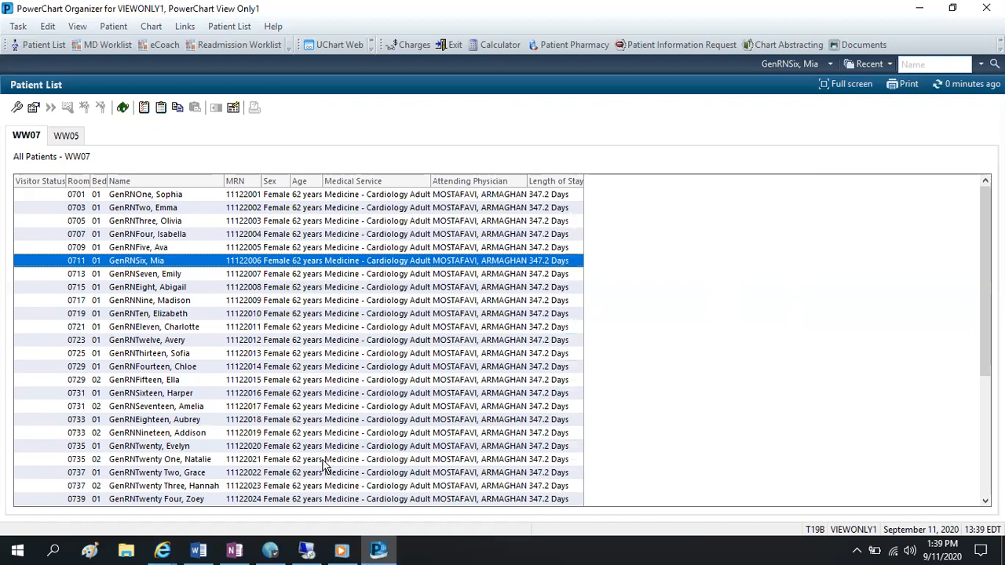
# Step: Run a Patient Search for the hospitalist test patient by last and first name
pyautogui.click(115, 29)
pyautogui.click(137, 46)
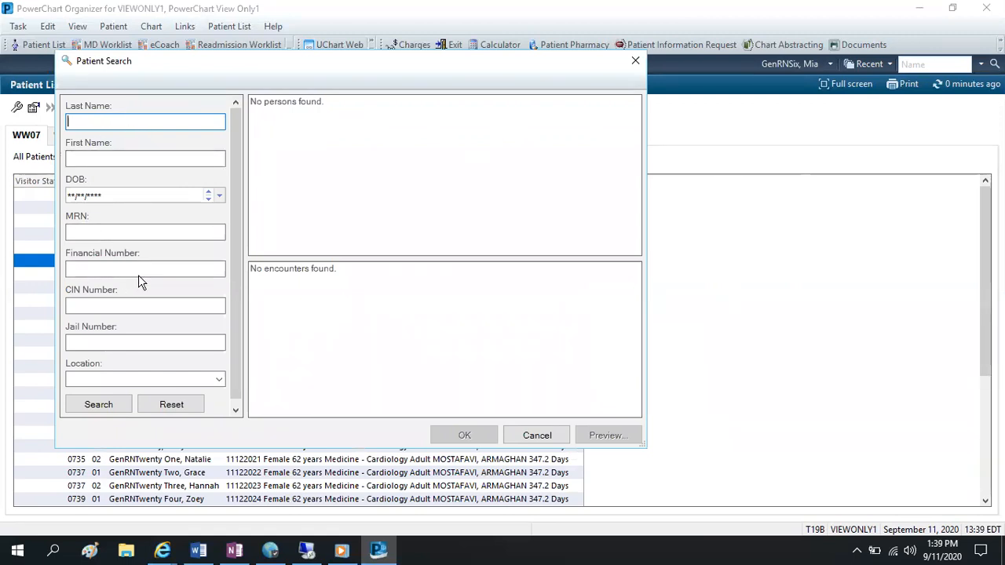
pyautogui.click(636, 65)
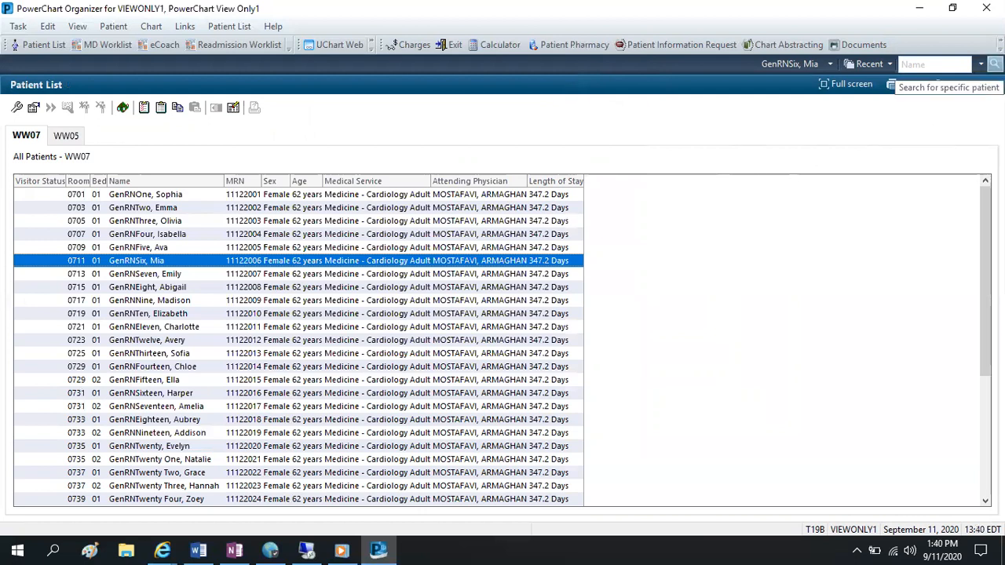
pyautogui.click(994, 63)
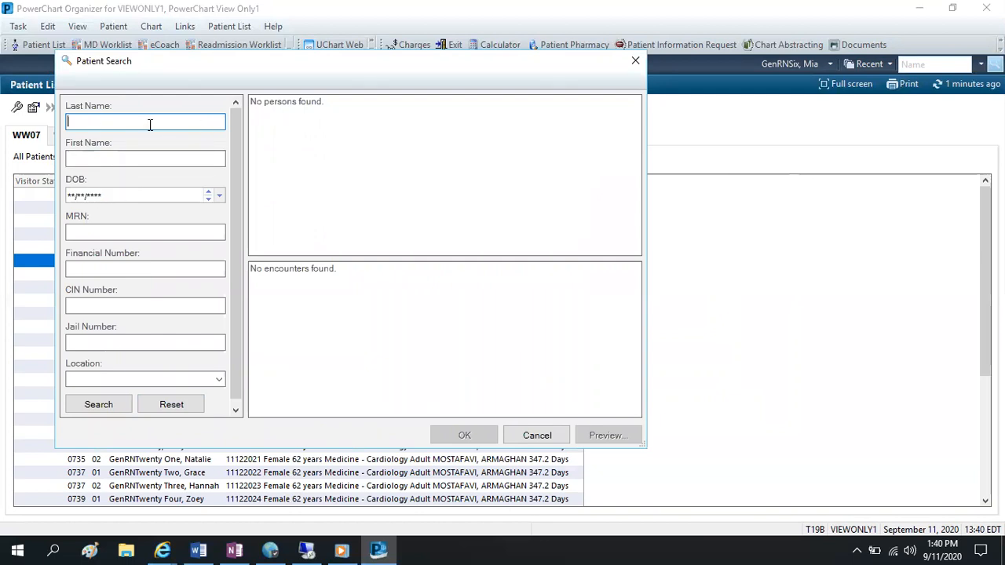
pyautogui.write('hospitalos')
pyautogui.press('BackSpace')
pyautogui.press('BackSpace')
pyautogui.write('istone')
pyautogui.press('Tab')
pyautogui.write('ashton')
pyautogui.press('Return')
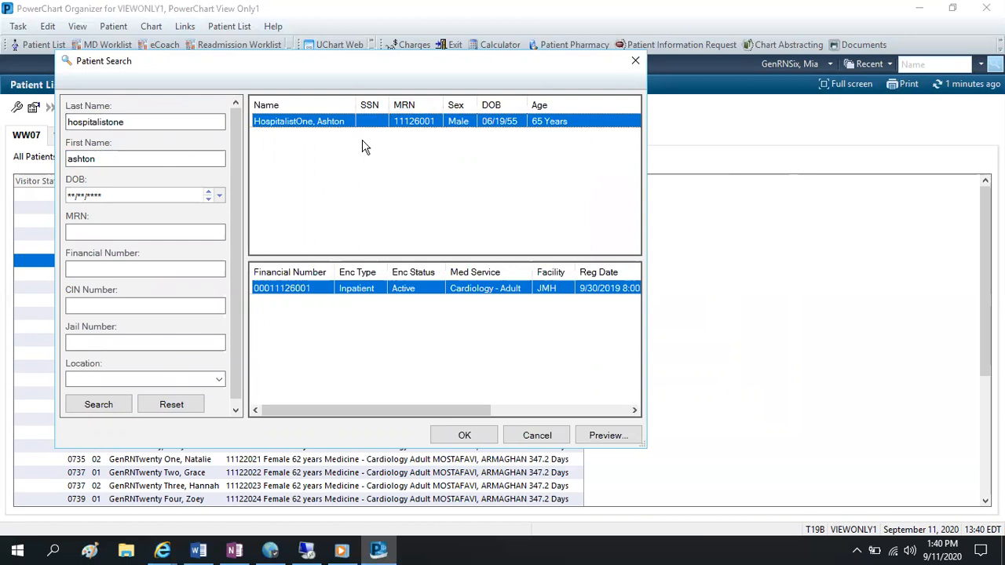
# Step: Widen the search window and open the chart for the room 0507 inpatient Cardiology - Adult encounter
pyautogui.click(372, 289)
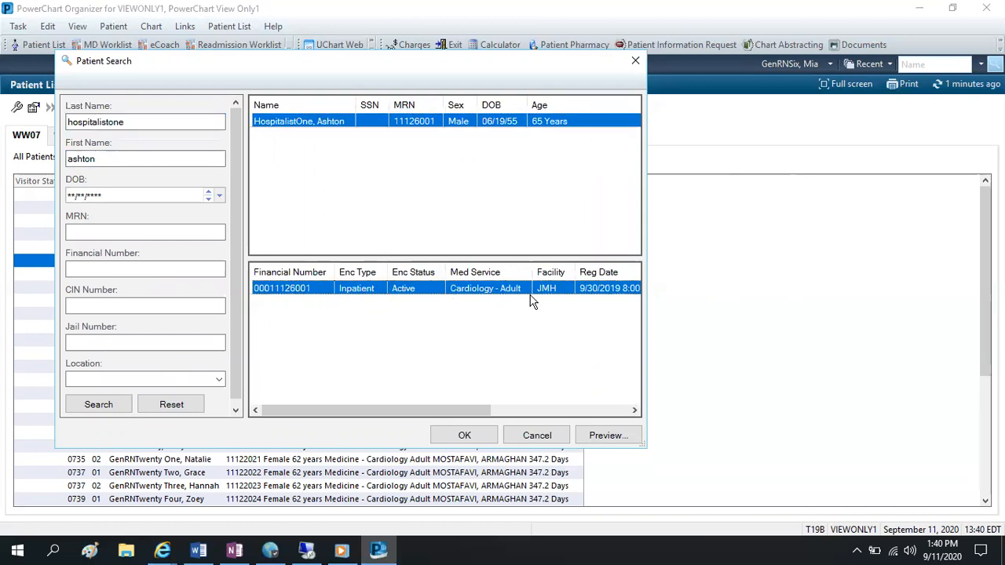
pyautogui.moveTo(451, 419); pyautogui.dragTo(473, 418)
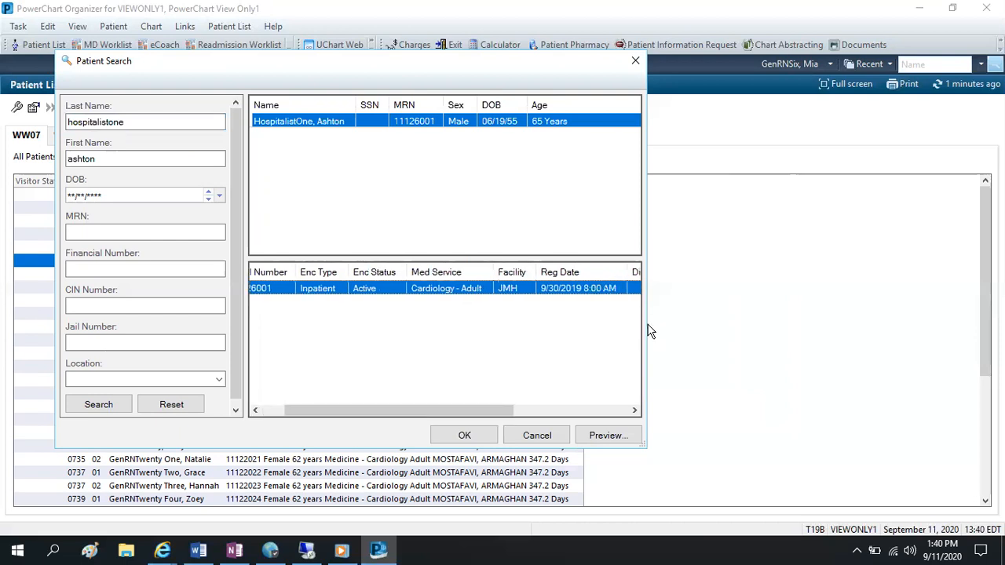
pyautogui.moveTo(645, 326); pyautogui.dragTo(839, 337)
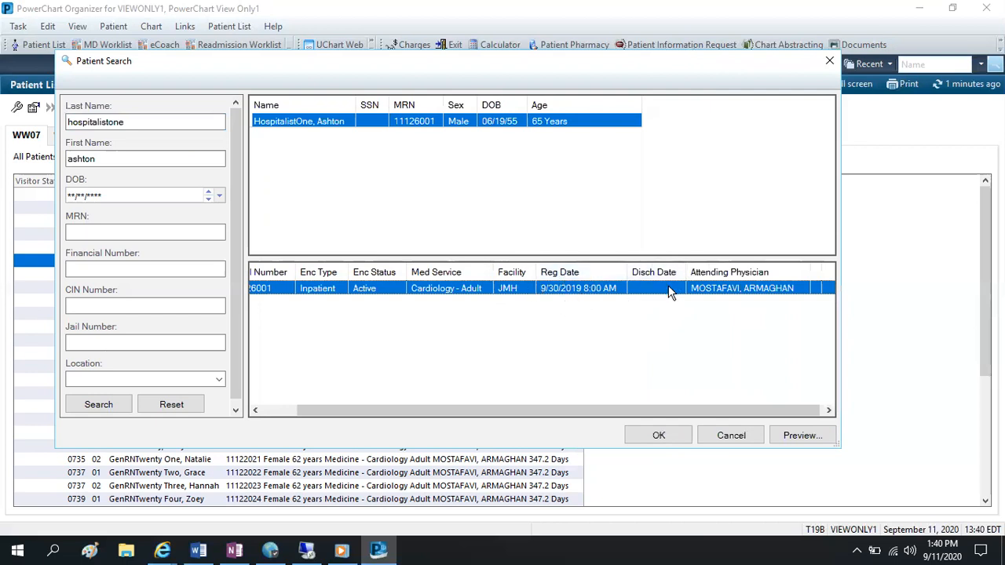
pyautogui.moveTo(532, 410); pyautogui.dragTo(415, 411)
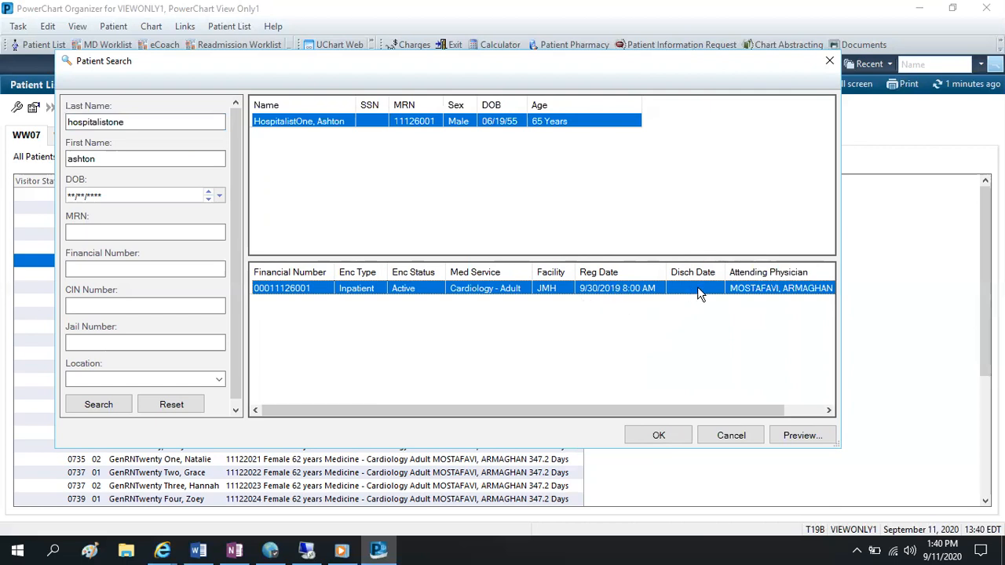
pyautogui.doubleClick(474, 288)
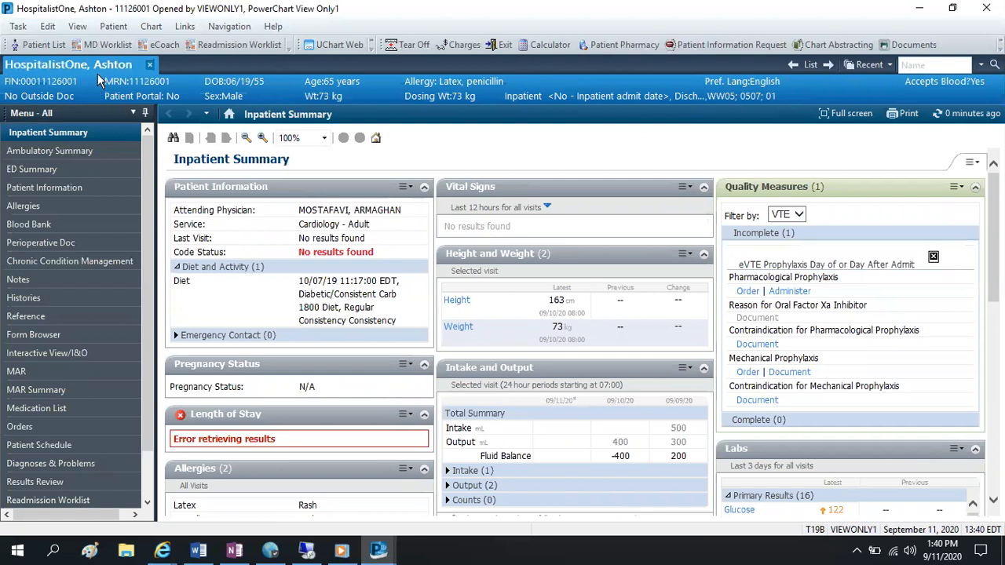
pyautogui.click(46, 189)
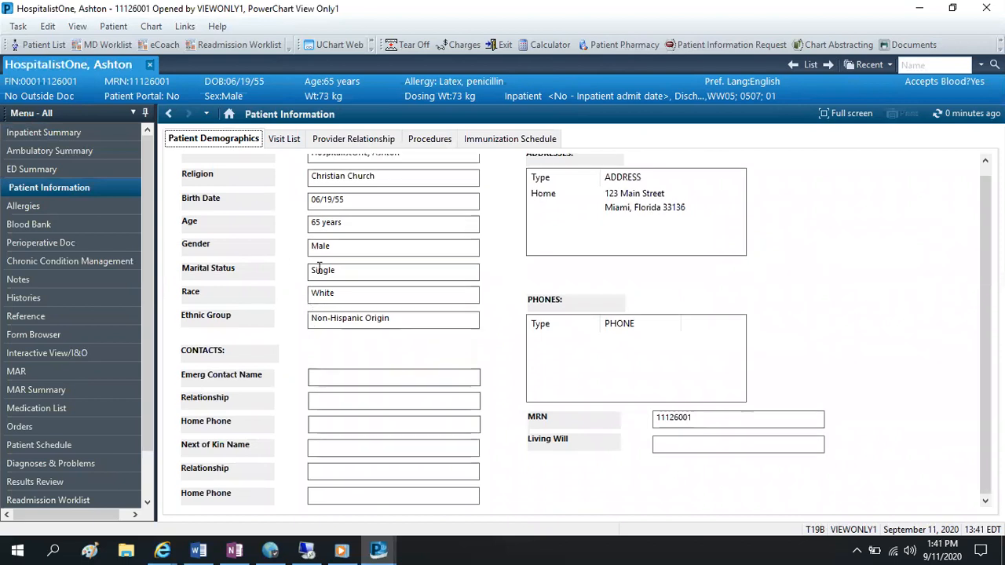
pyautogui.scroll(1, 287, 316)
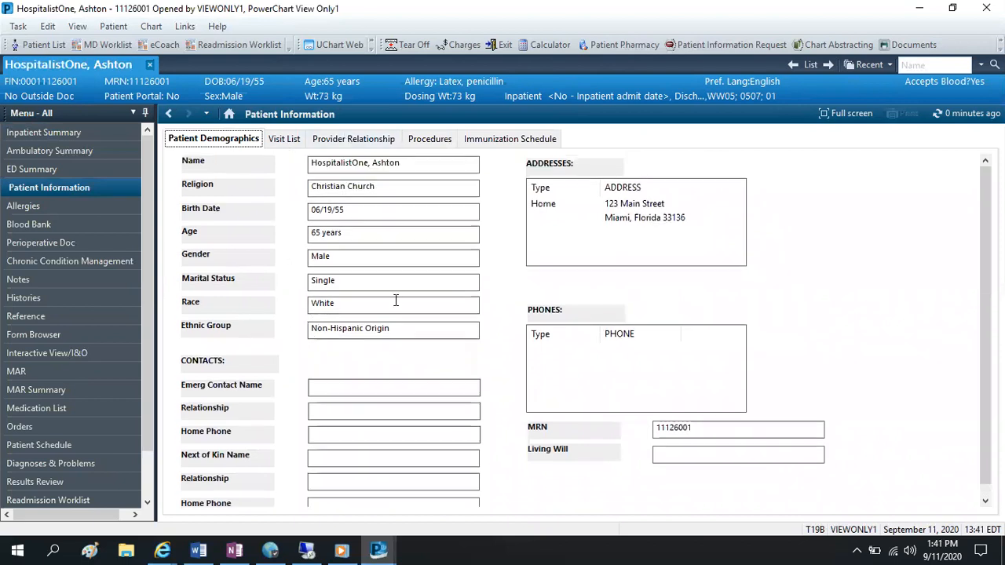
pyautogui.click(287, 146)
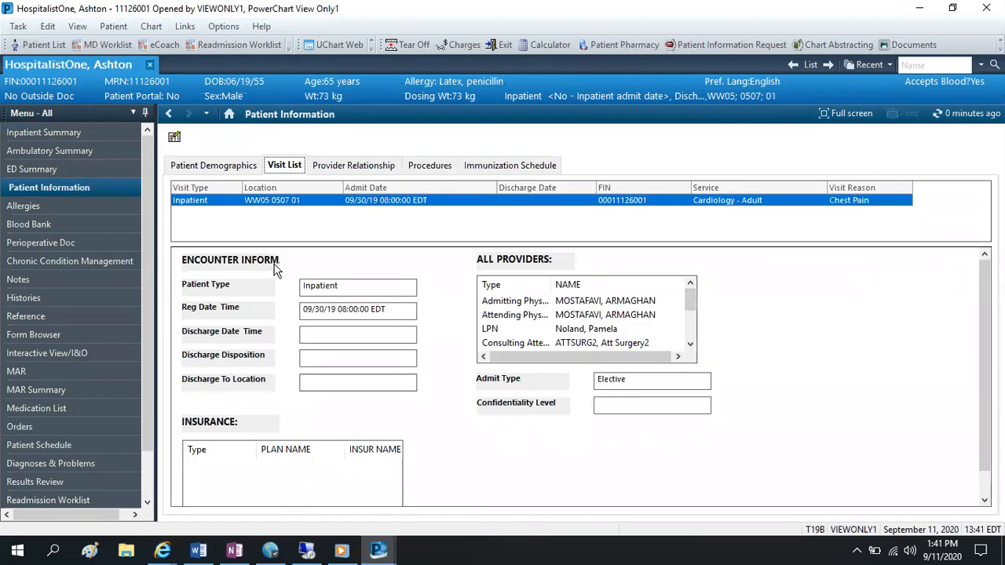
pyautogui.scroll(-1, 271, 443)
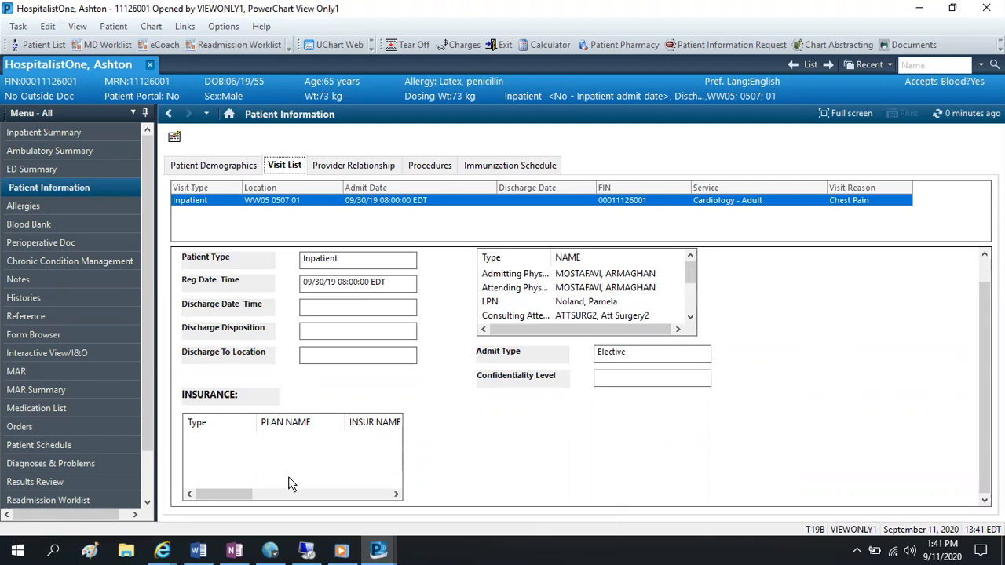
pyautogui.moveTo(226, 500); pyautogui.dragTo(185, 518)
pyautogui.scroll(-1, 47, 412)
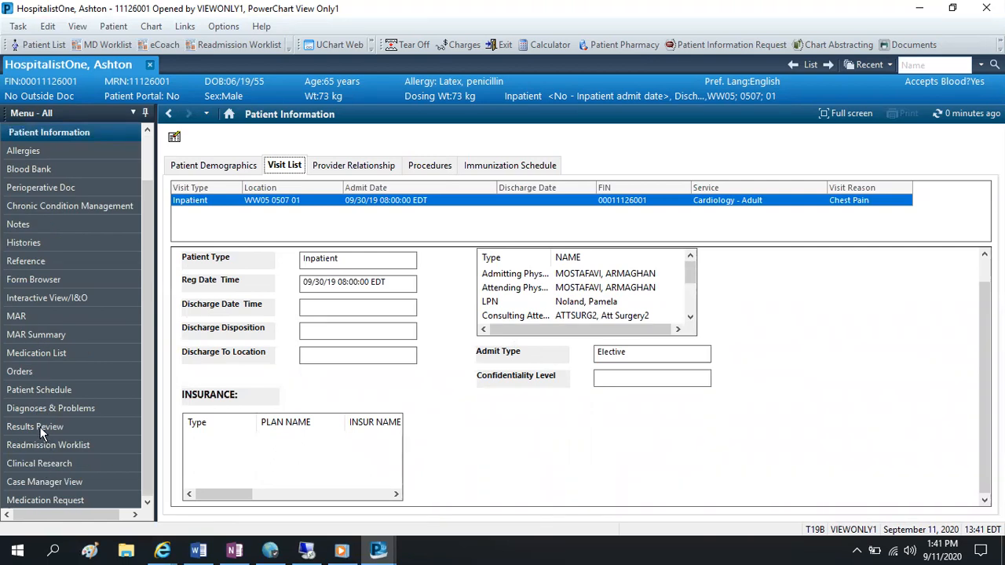
# Step: Open Results Review on the Laboratory tab after a quick look at Vital Signs
pyautogui.click(39, 426)
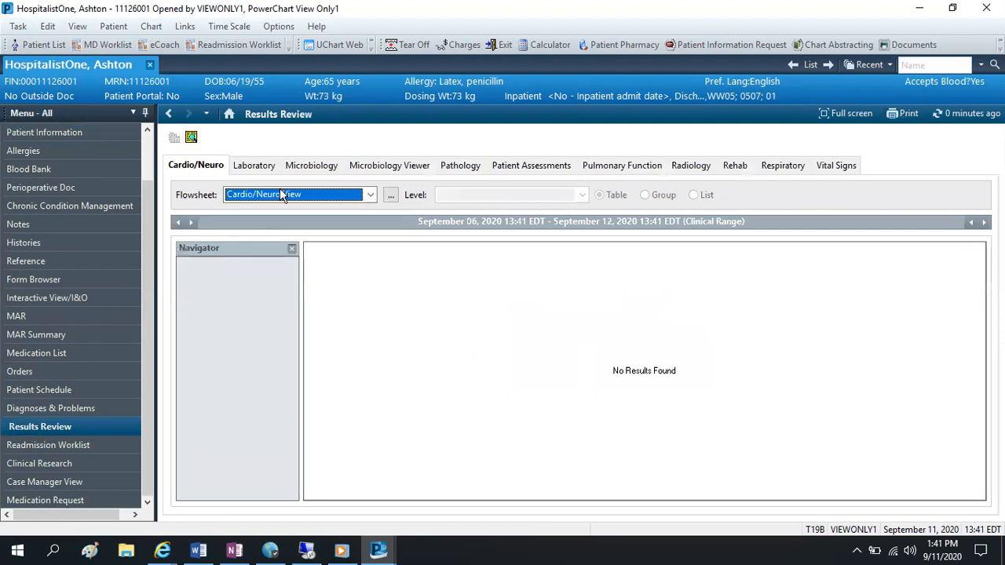
pyautogui.click(254, 167)
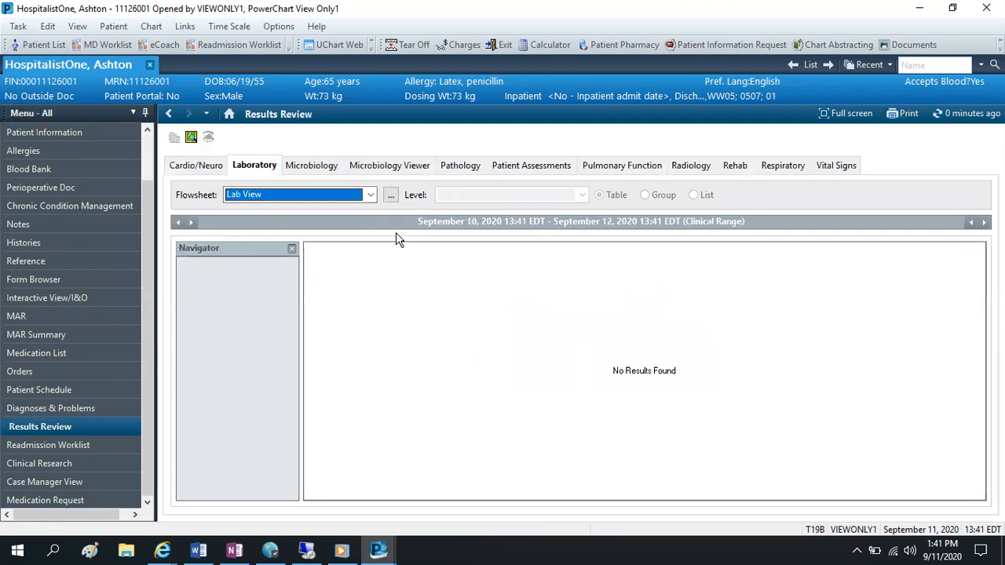
pyautogui.click(833, 166)
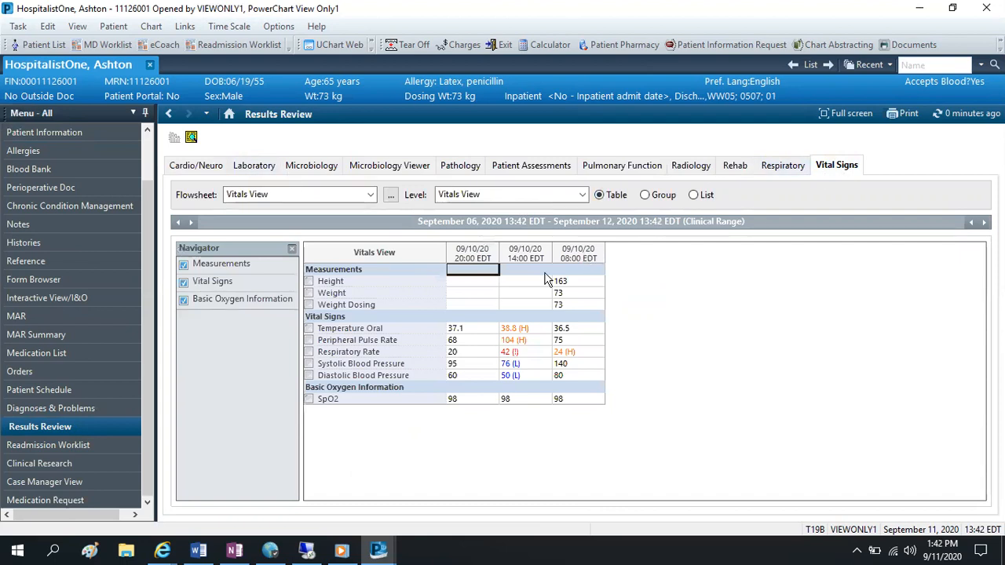
pyautogui.click(254, 167)
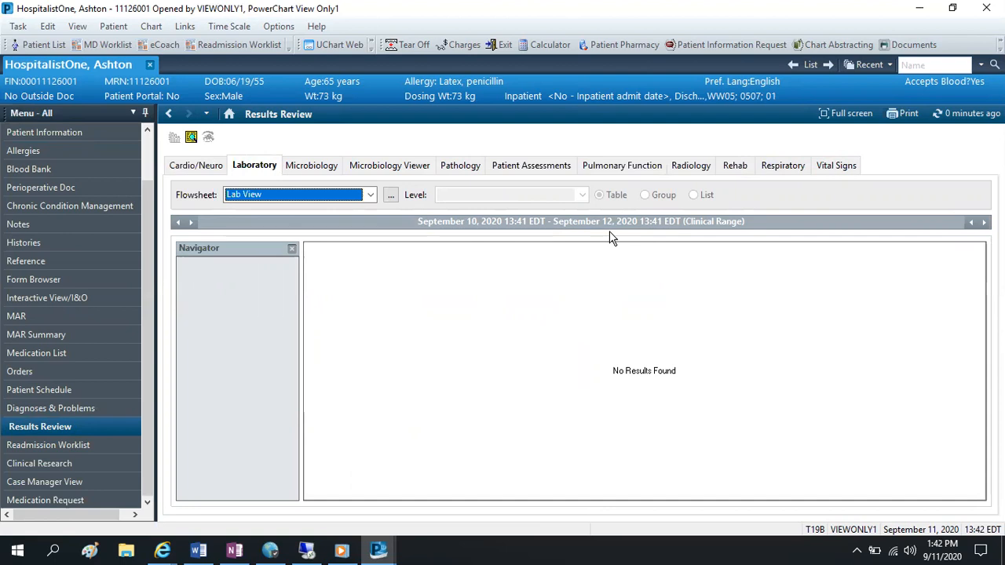
# Step: Change the lab results search criteria to admission date through the current date
pyautogui.rightClick(540, 223)
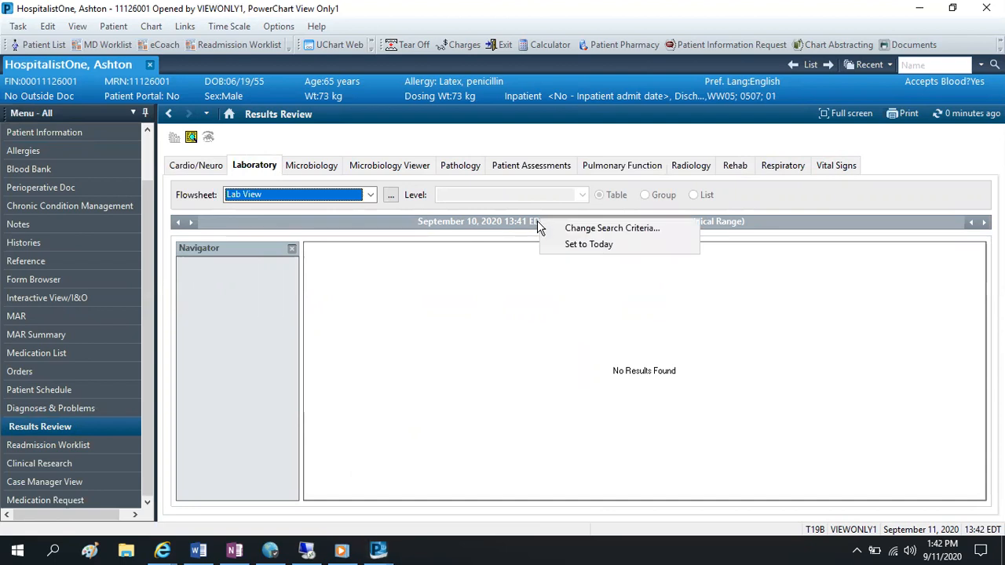
pyautogui.click(593, 230)
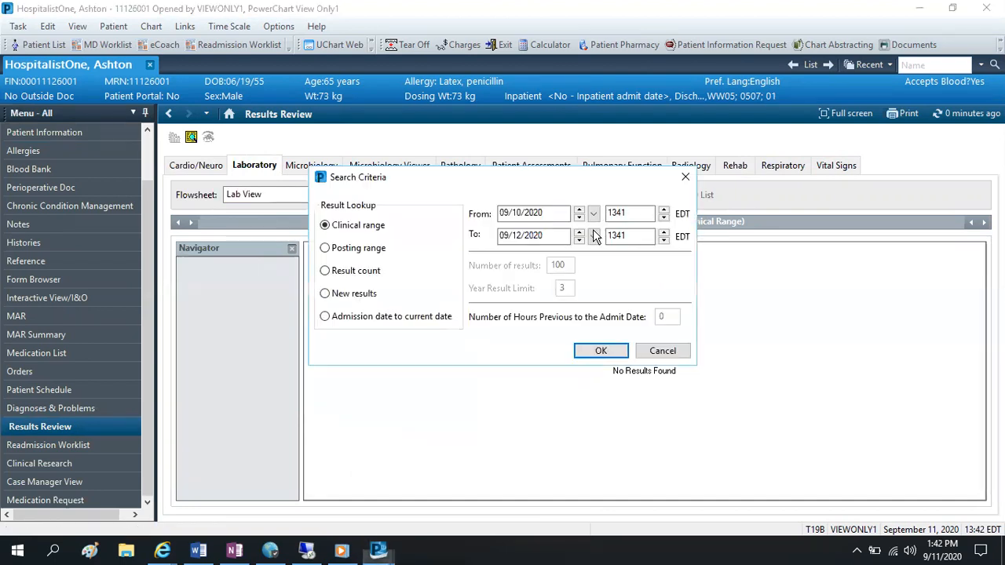
pyautogui.click(335, 321)
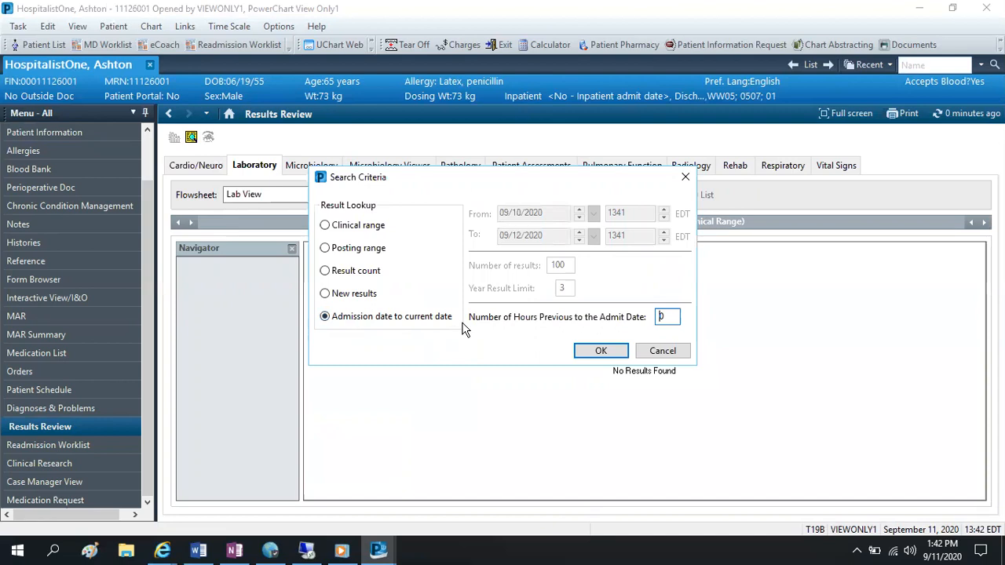
pyautogui.click(598, 353)
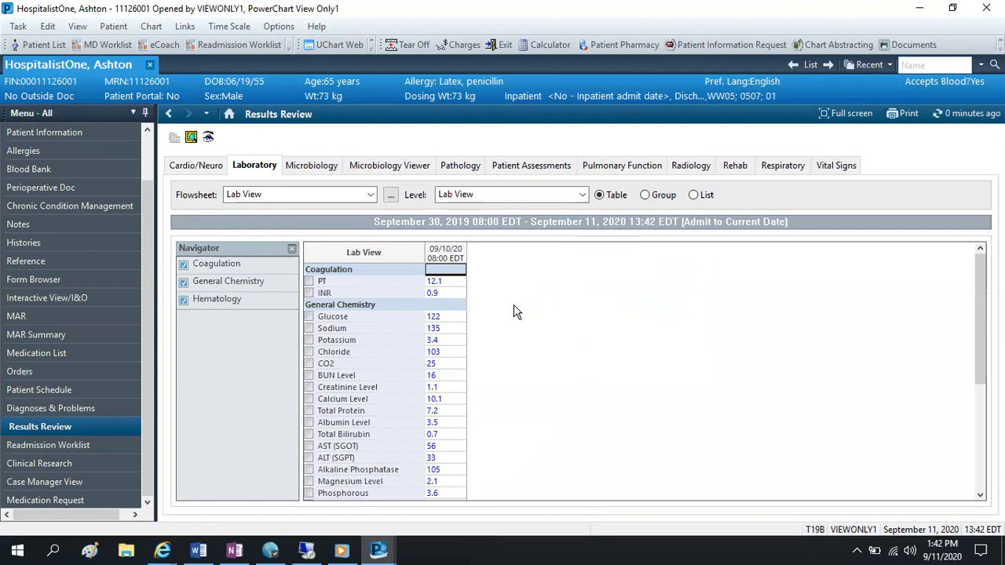
pyautogui.click(50, 224)
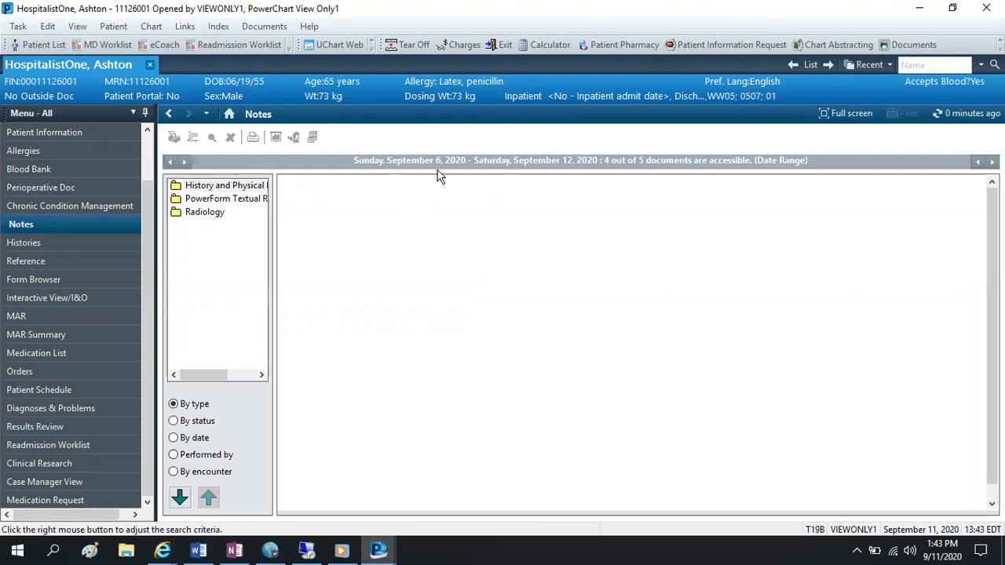
# Step: Set the Notes date range to Admission - Current through Change Search Criteria
pyautogui.rightClick(469, 162)
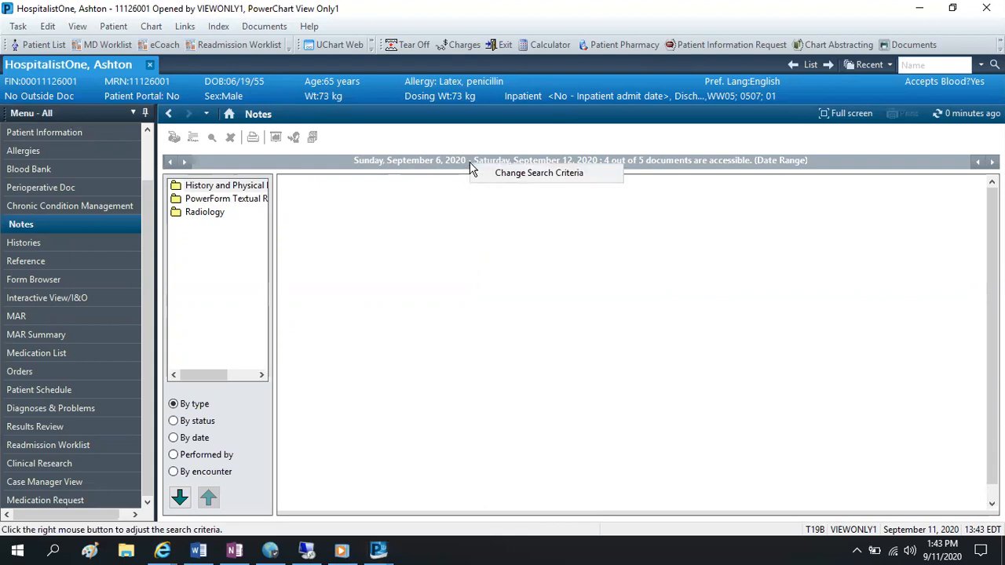
pyautogui.click(520, 175)
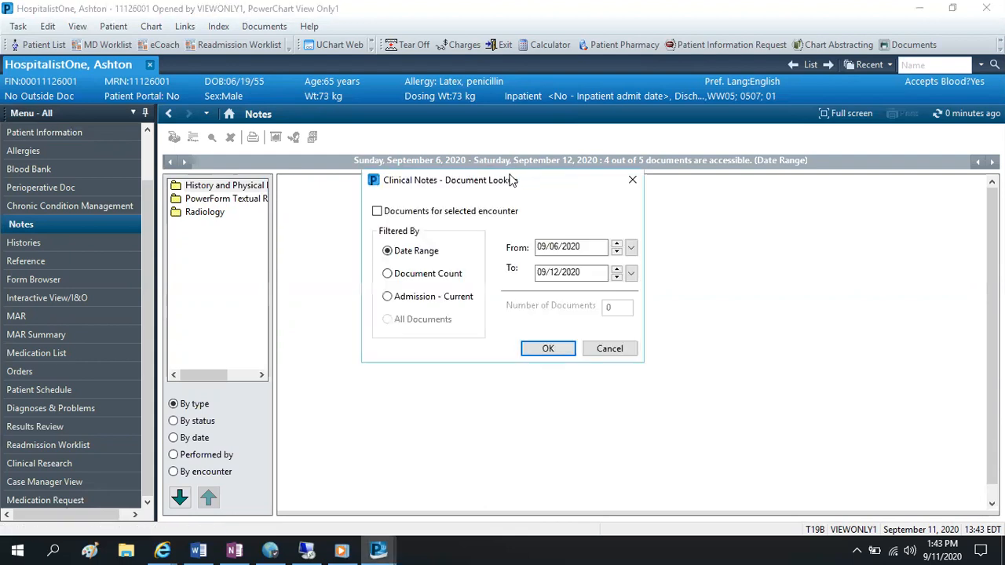
pyautogui.click(416, 301)
pyautogui.click(549, 356)
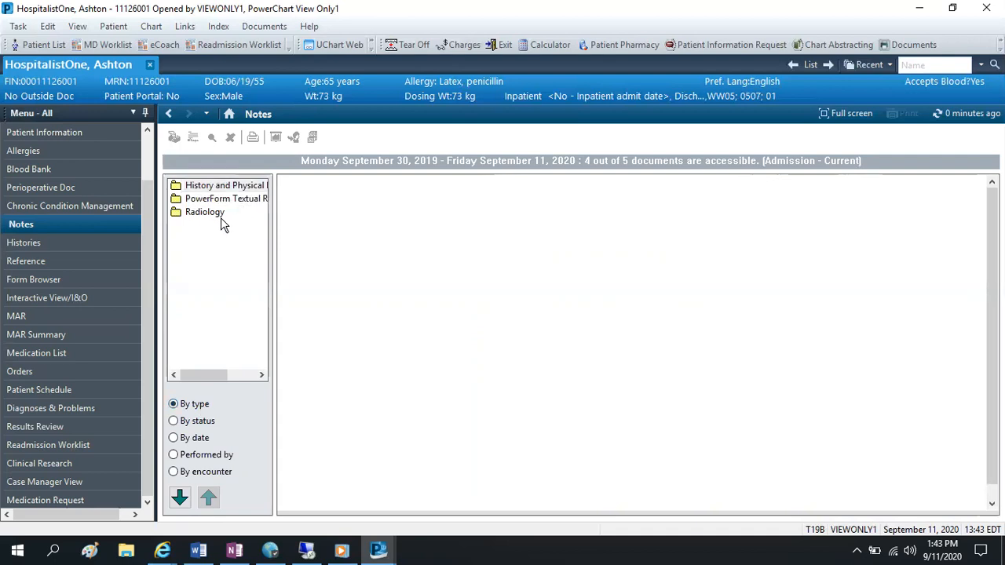
# Step: Expand History and Physical Notes and open the 09/10/20 History and Physical report
pyautogui.click(224, 186)
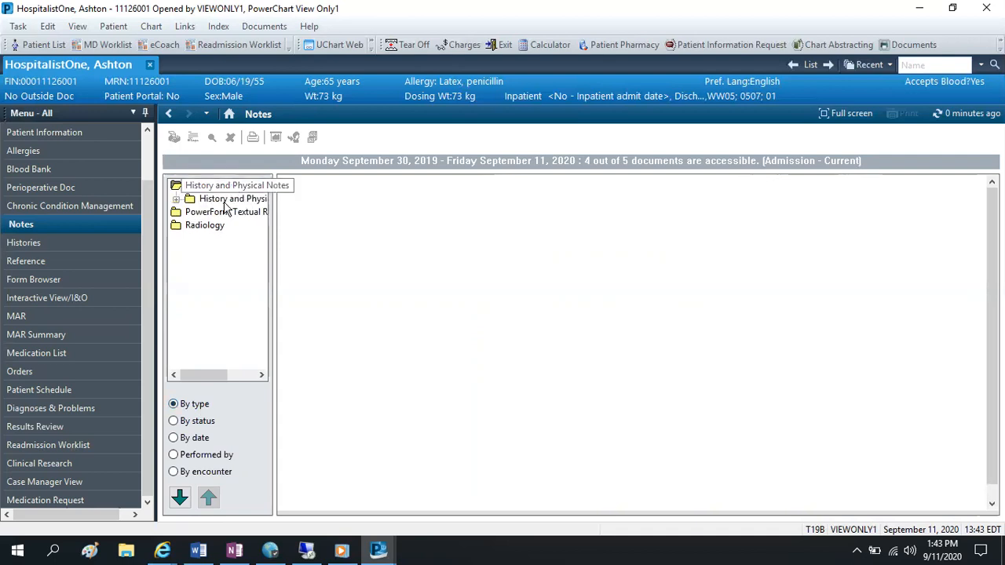
pyautogui.click(225, 200)
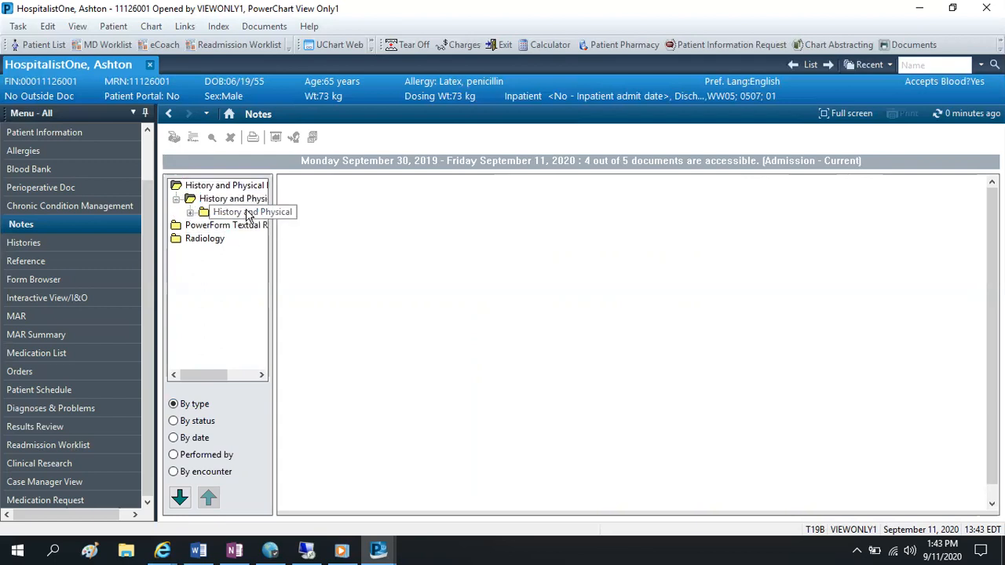
pyautogui.click(248, 212)
pyautogui.click(247, 225)
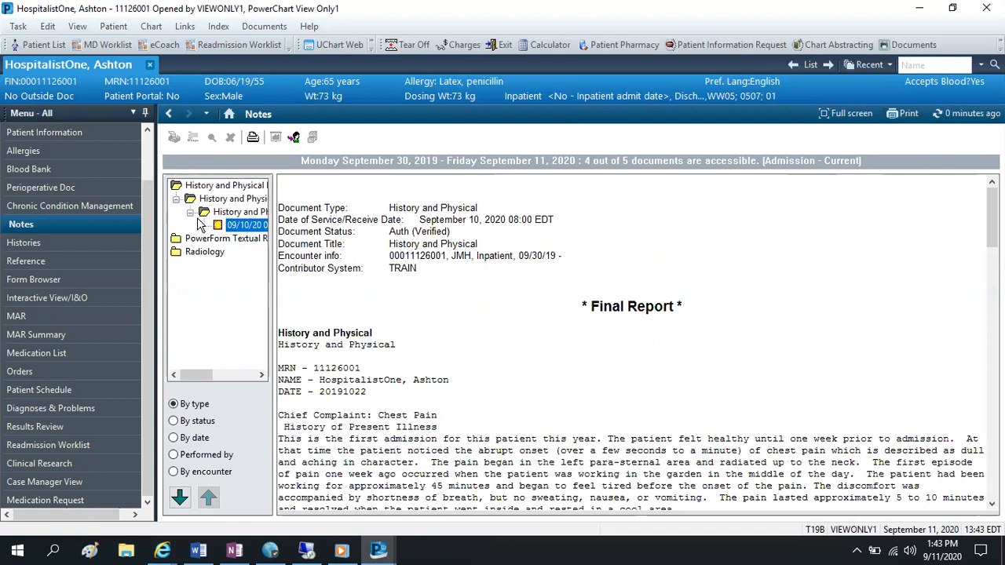
pyautogui.click(176, 199)
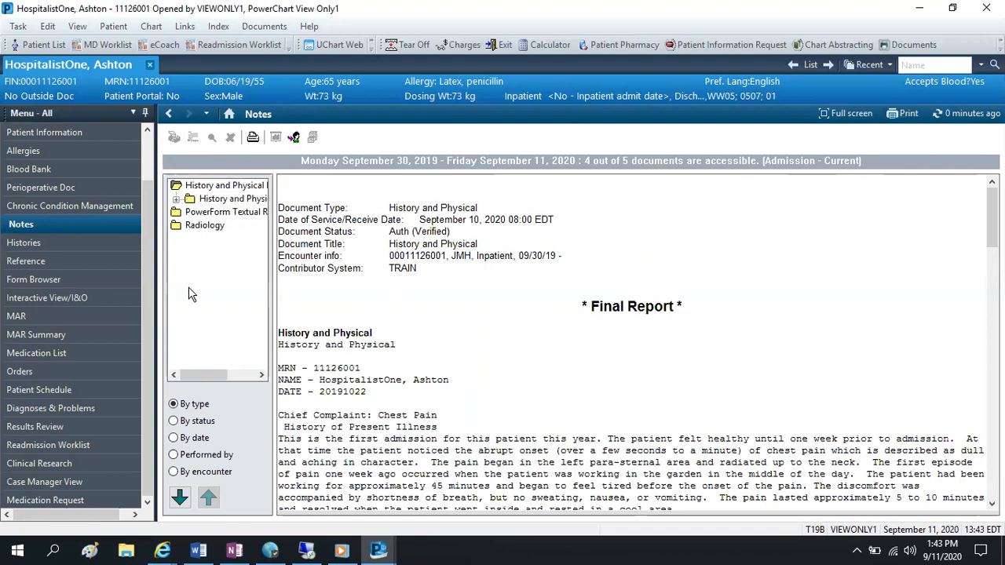
# Step: Group the notes by Performed by, then by date, and exit PowerChart
pyautogui.click(185, 457)
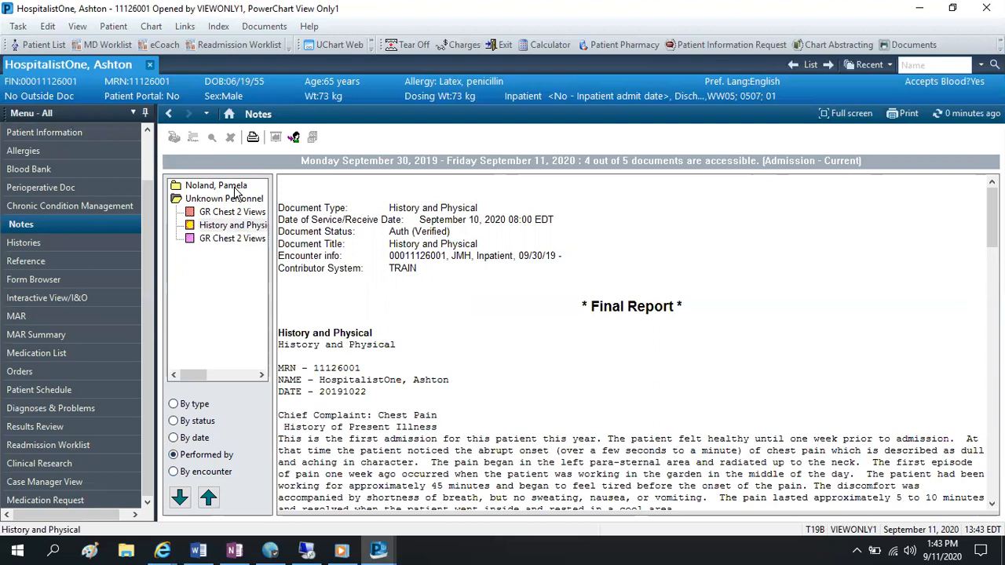
pyautogui.click(193, 200)
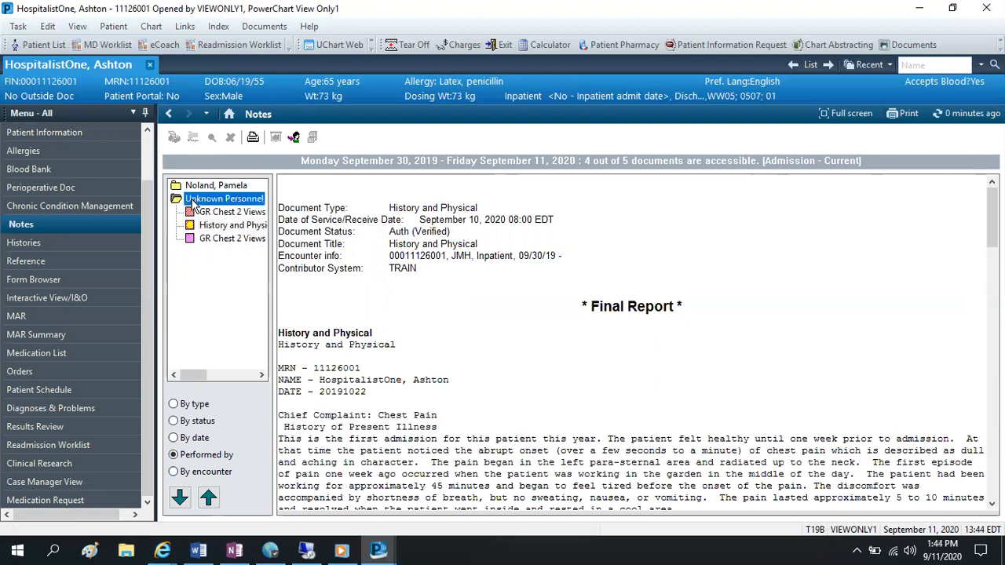
pyautogui.doubleClick(192, 201)
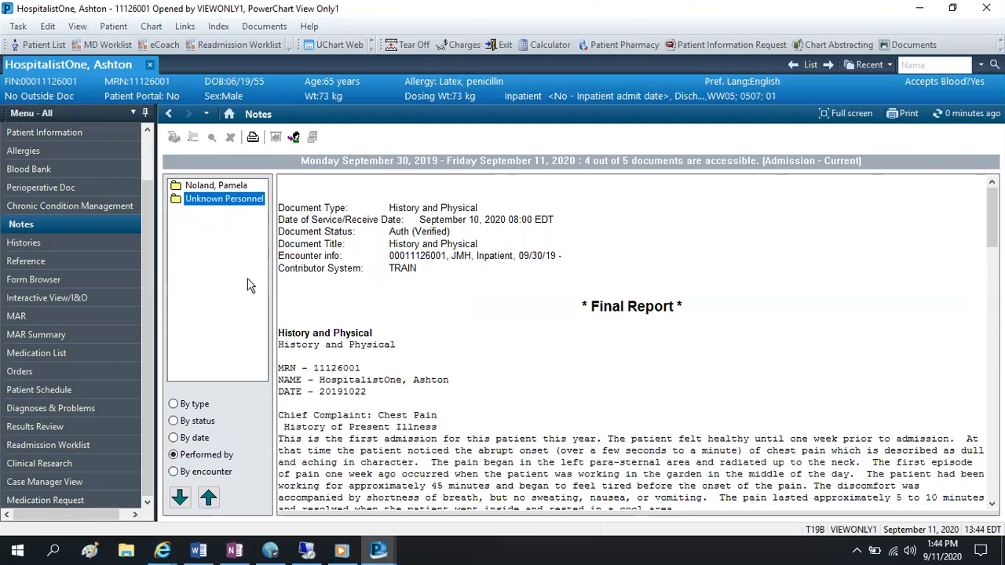
pyautogui.click(194, 441)
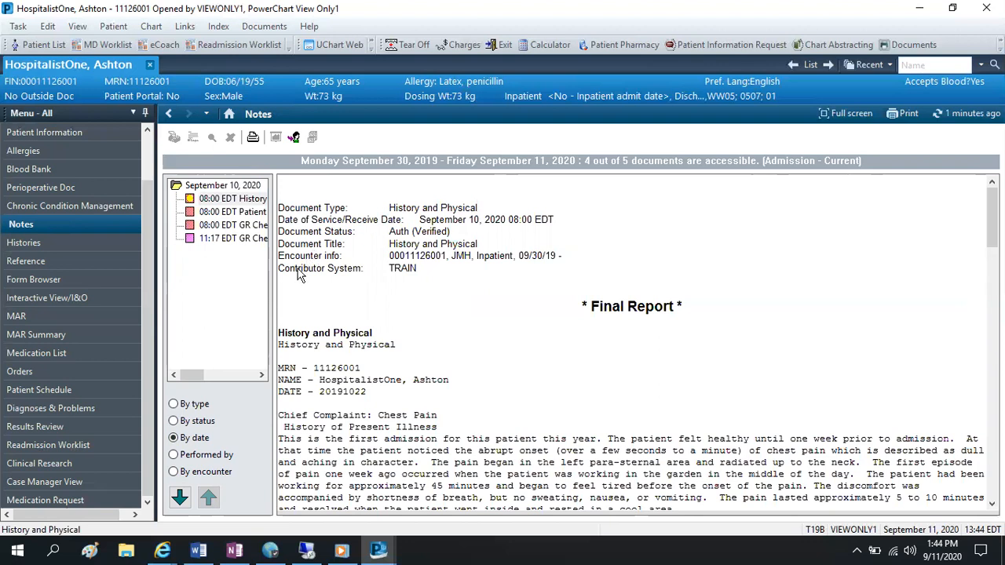
pyautogui.click(502, 45)
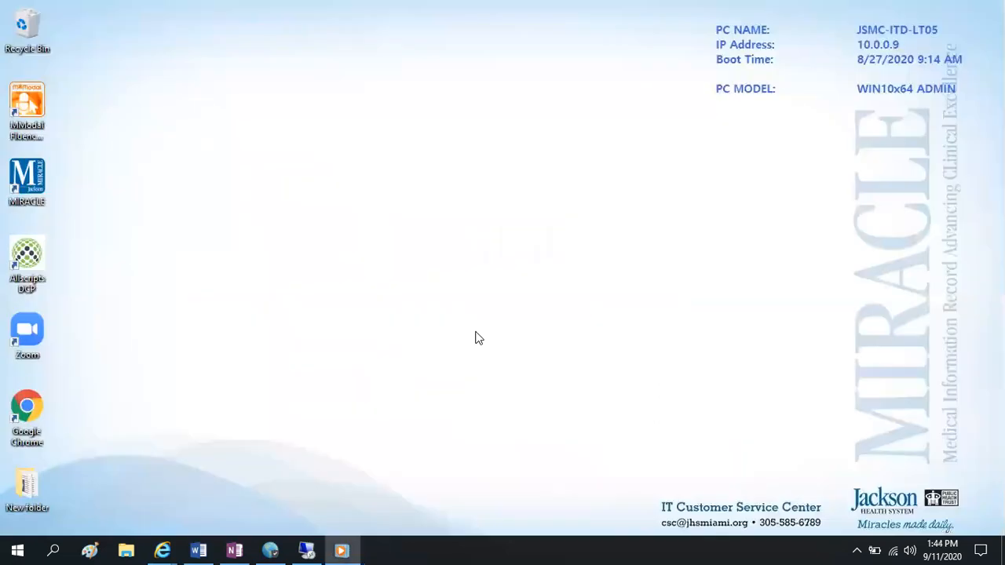